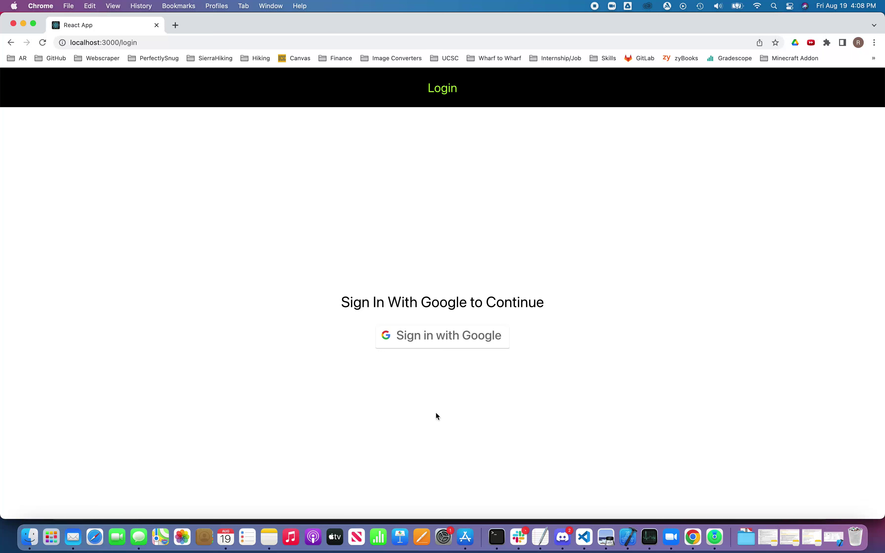
- Sign in to GroupMind with Google, choosing the first listed account
{"action": "left_click", "coordinate": [434, 341]}
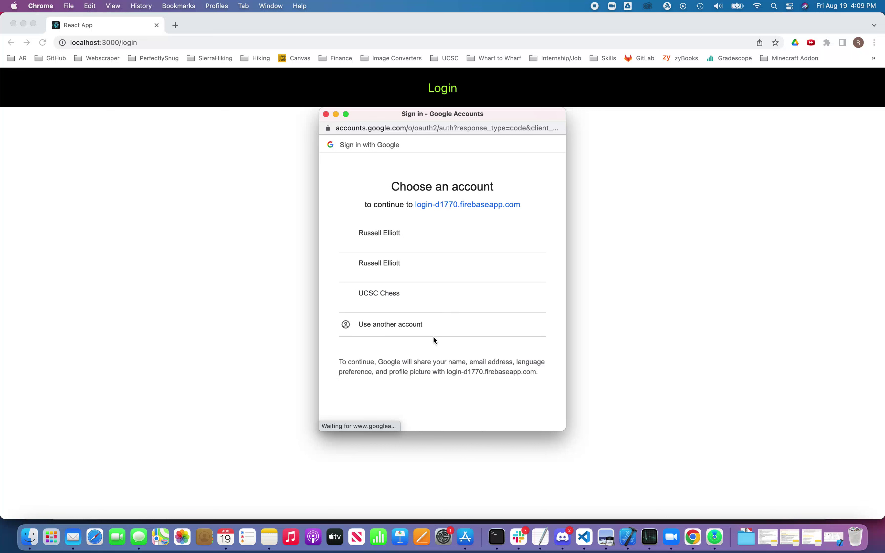
{"action": "left_click", "coordinate": [376, 237]}
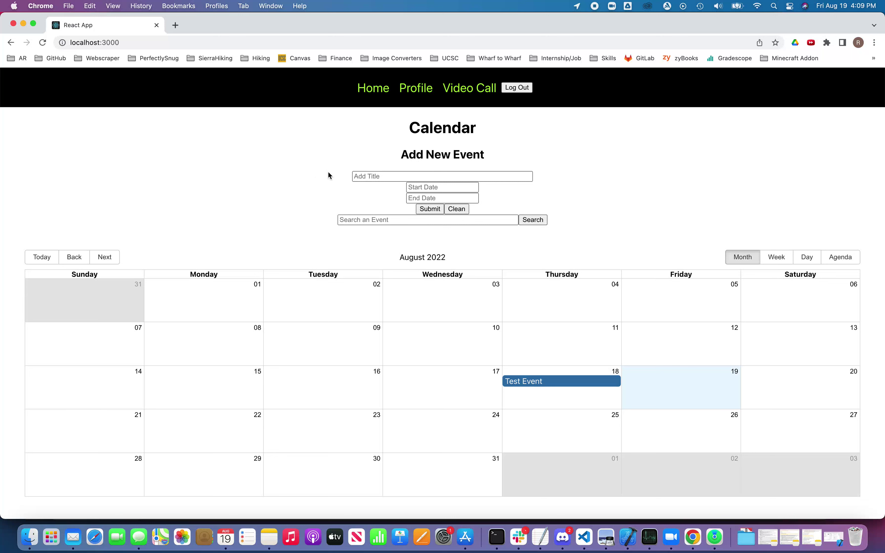
- Add a 'Meeting' event on 20 August 2022 from 16:00 to 16:30
{"action": "left_click", "coordinate": [364, 176]}
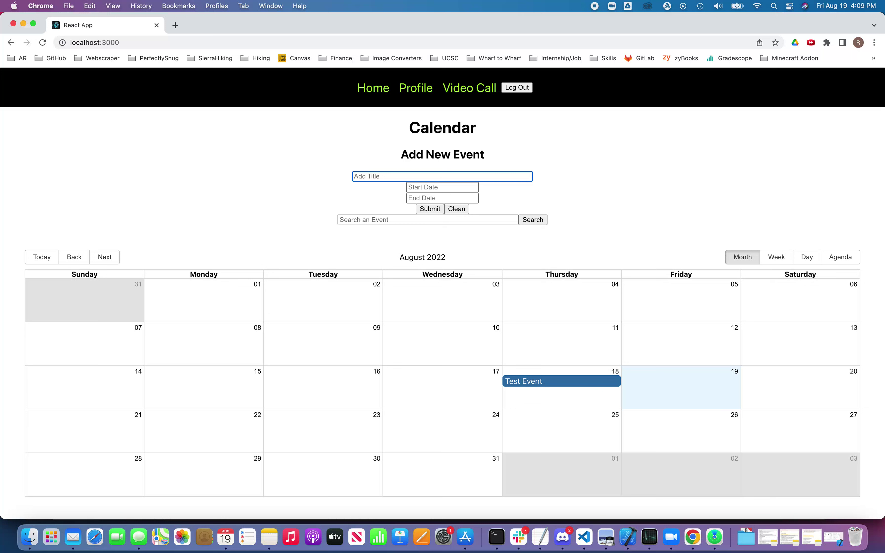
{"action": "type", "text": "Meeting"}
{"action": "left_click", "coordinate": [430, 188]}
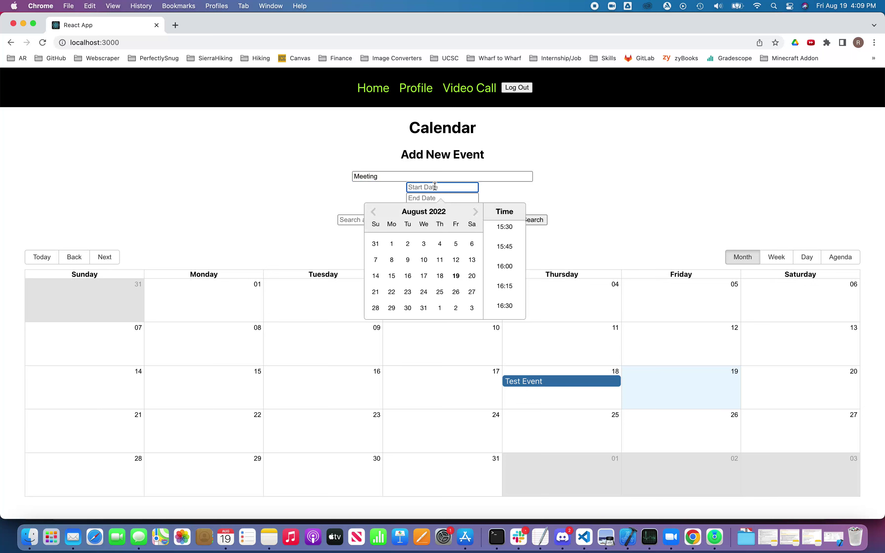
{"action": "left_click", "coordinate": [473, 276]}
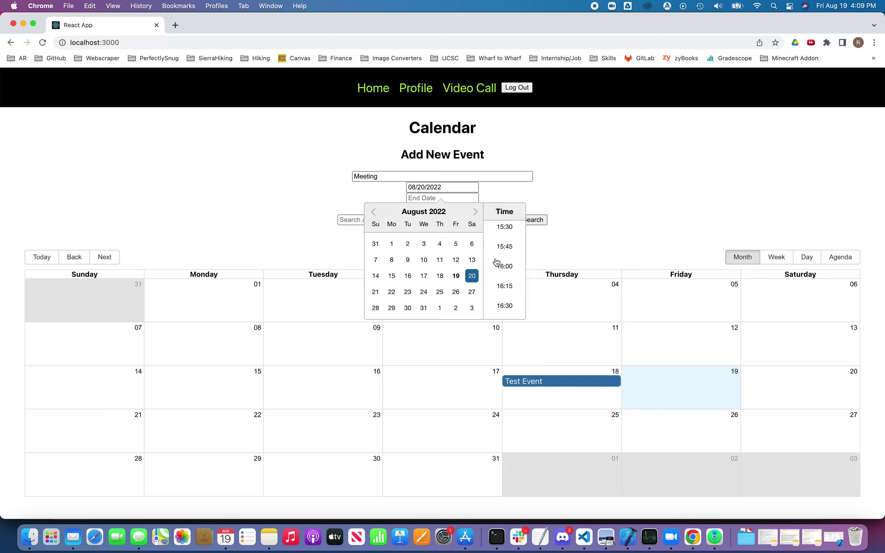
{"action": "left_click", "coordinate": [505, 266]}
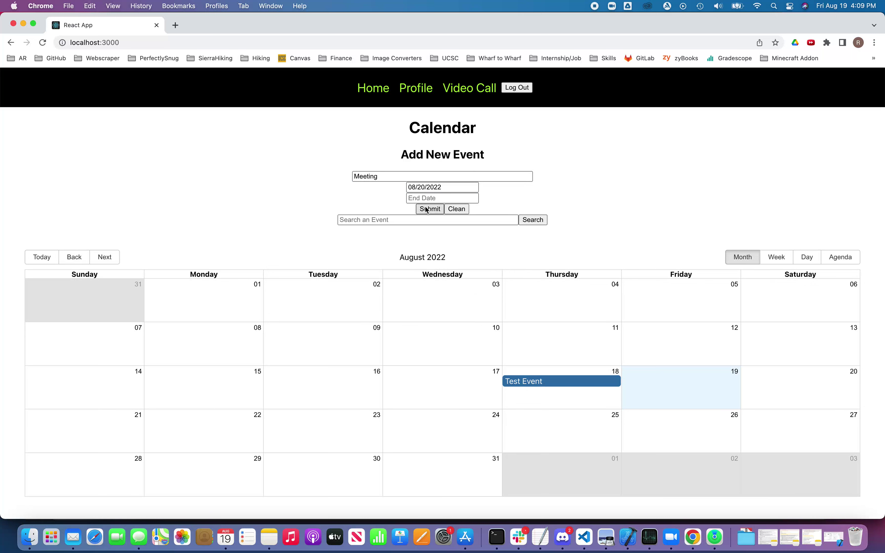
{"action": "left_click", "coordinate": [422, 198]}
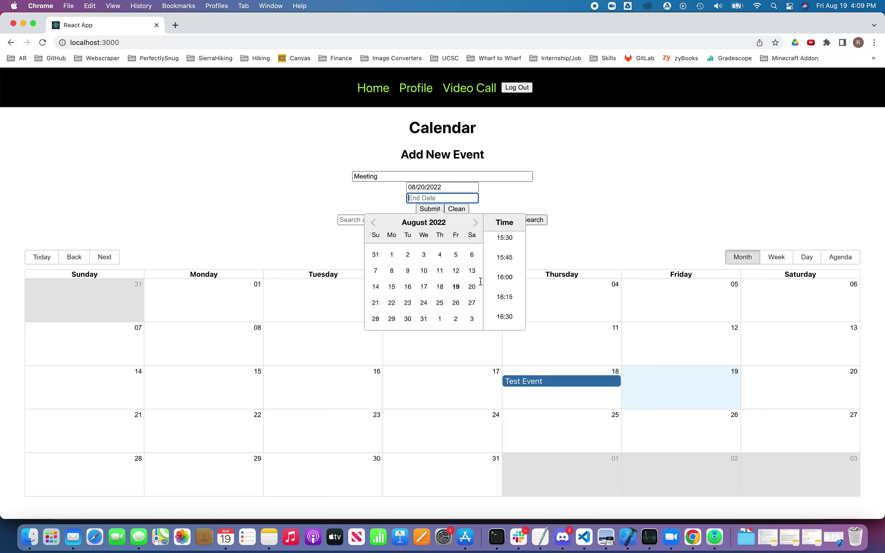
{"action": "left_click", "coordinate": [472, 289]}
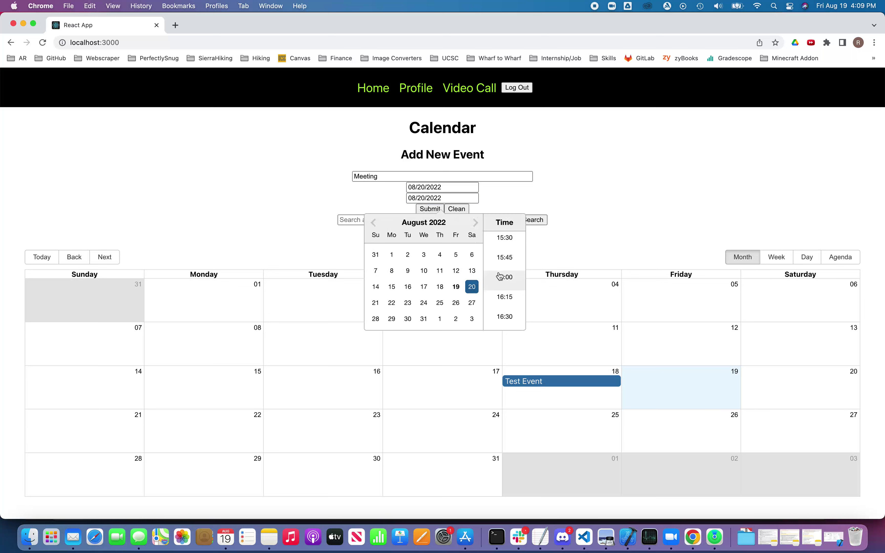
{"action": "left_click", "coordinate": [505, 317]}
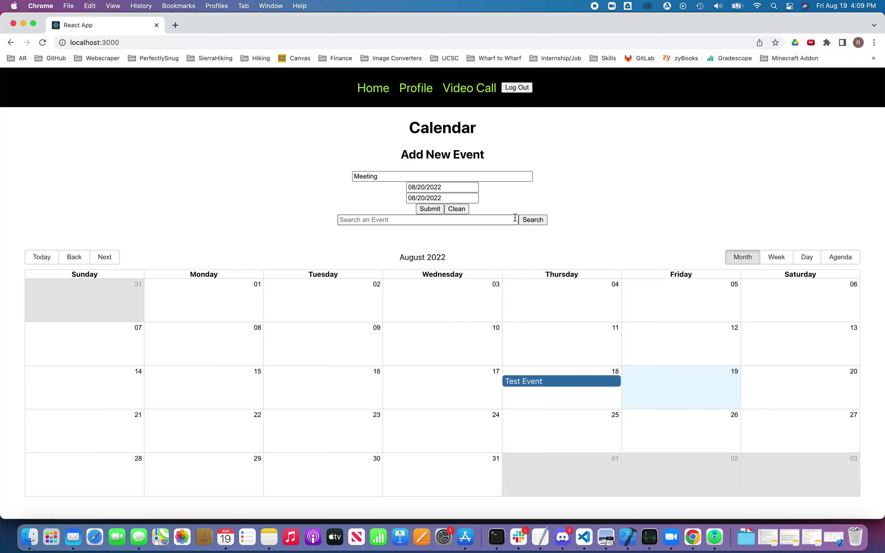
{"action": "left_click", "coordinate": [429, 210]}
{"action": "left_click", "coordinate": [403, 177]}
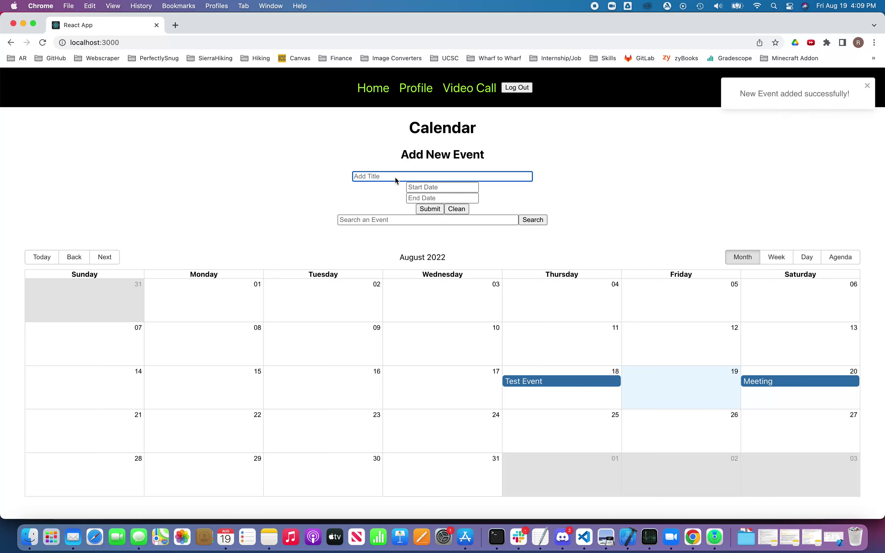
- Submit 'Meeting 2' with both start and end dates set to 08/19/2022
{"action": "type", "text": "Meeting "}
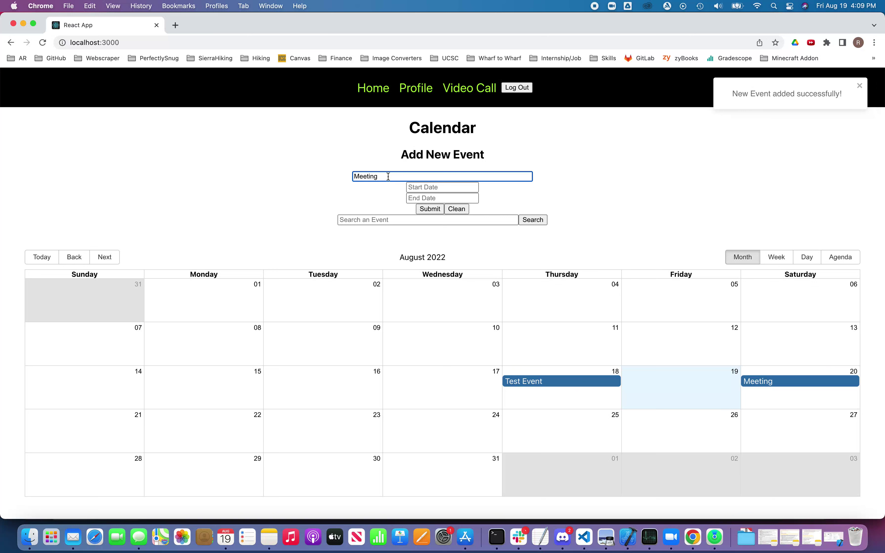
{"action": "type", "text": "2"}
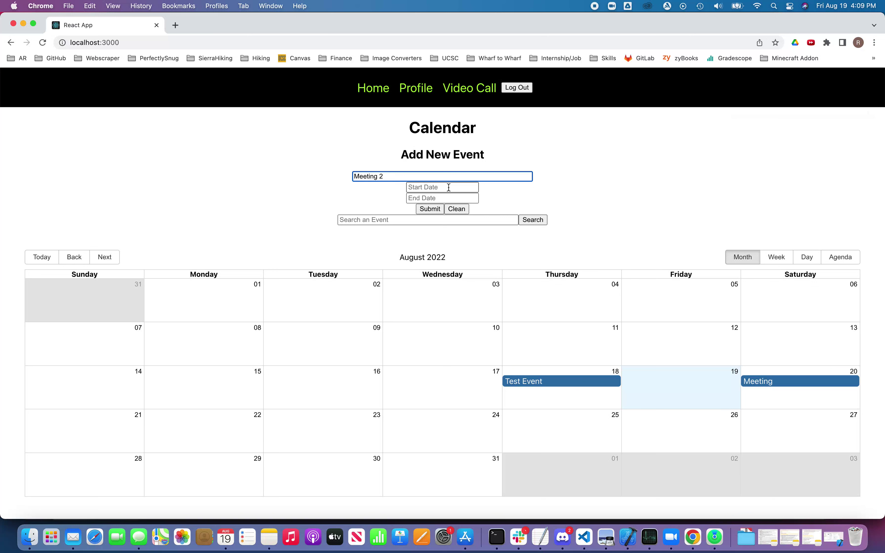
{"action": "left_click", "coordinate": [450, 187]}
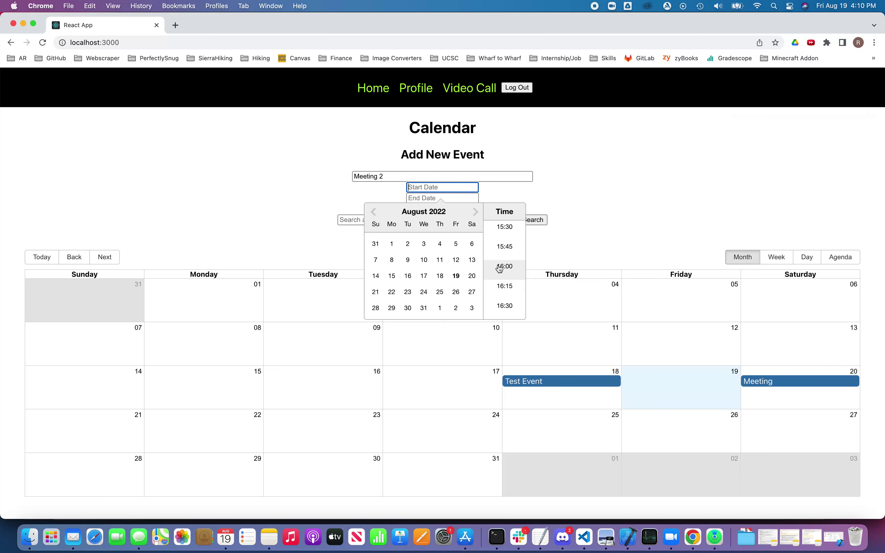
{"action": "key", "text": "Return"}
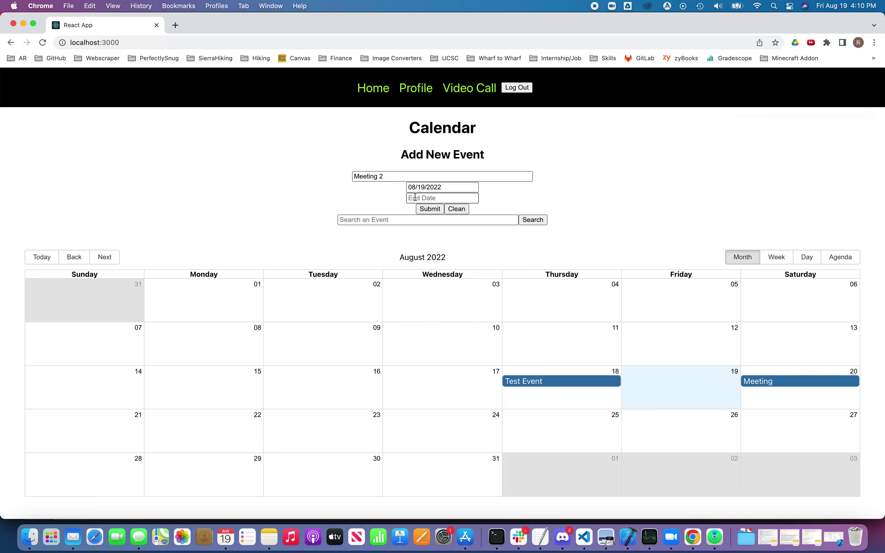
{"action": "left_click", "coordinate": [416, 197]}
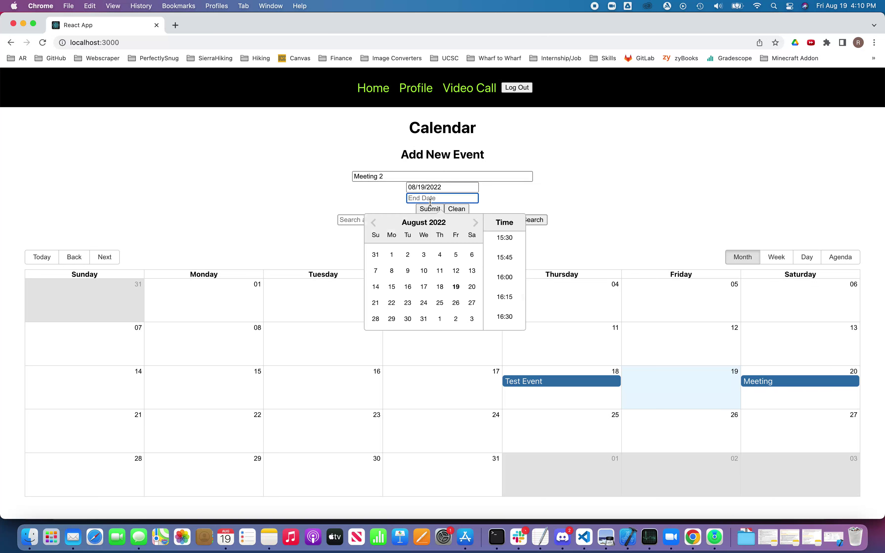
{"action": "left_click", "coordinate": [505, 317]}
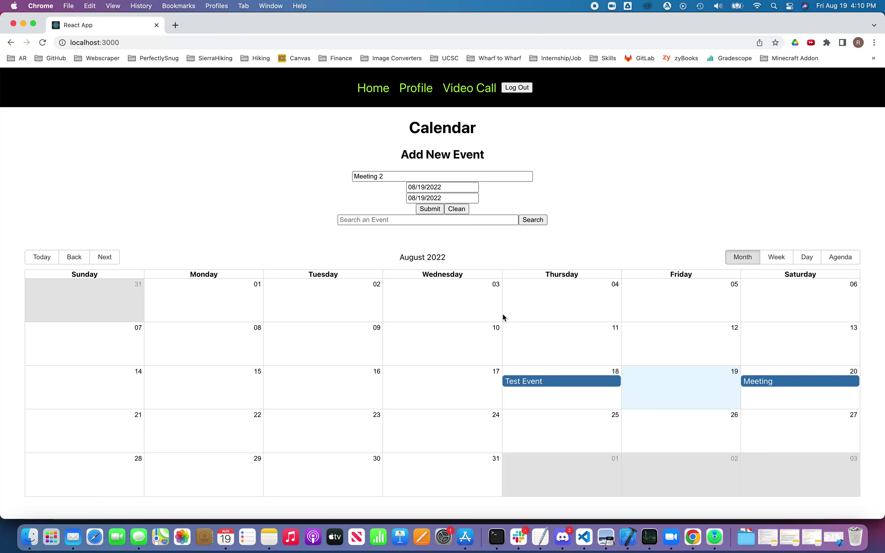
{"action": "left_click", "coordinate": [429, 210]}
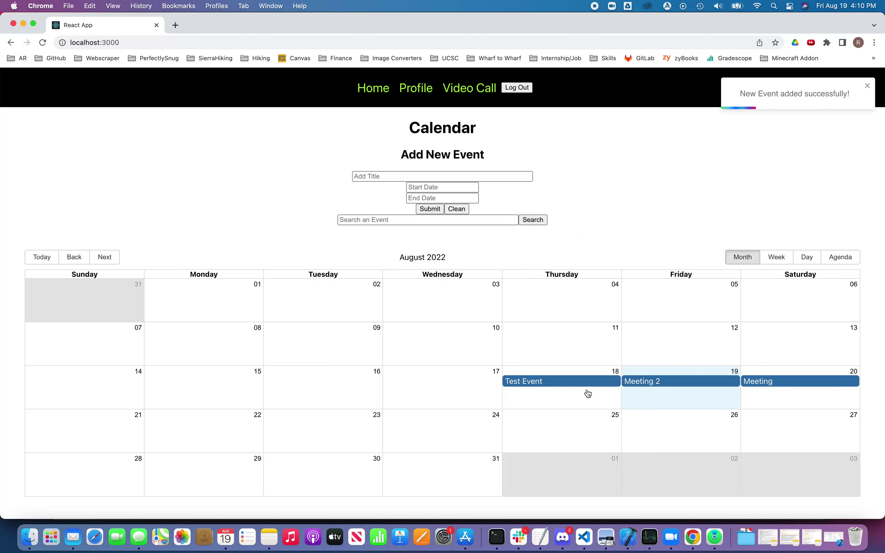
- Change the 18 August event title from 'Test Event' to 'Test Event New Name' and update
{"action": "left_click", "coordinate": [561, 382]}
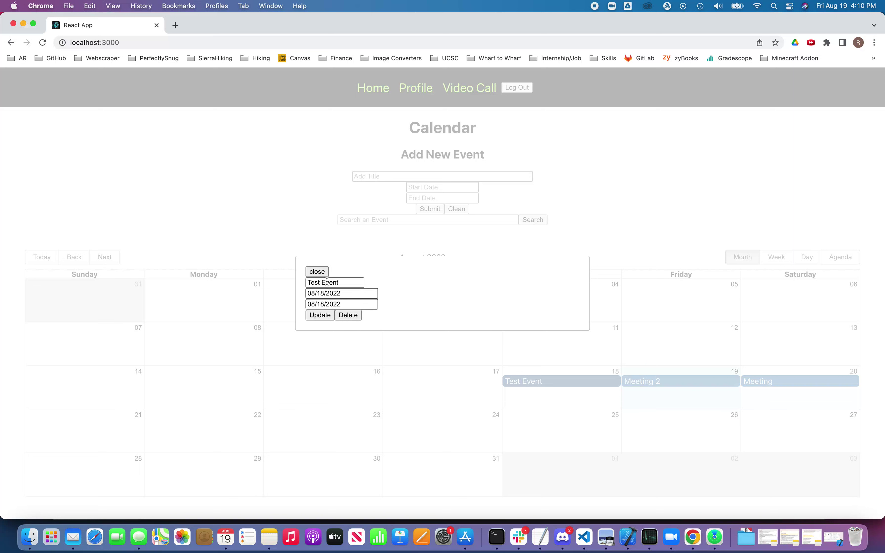
{"action": "double_click", "coordinate": [337, 283]}
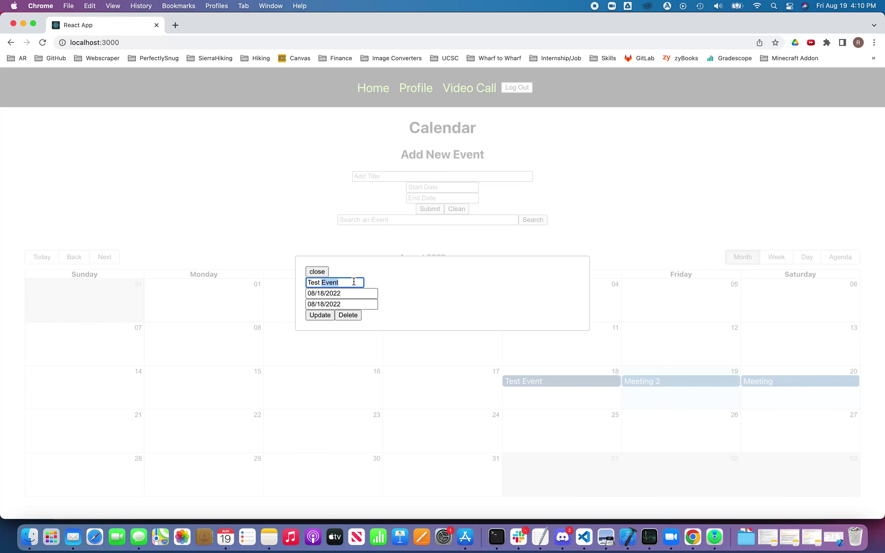
{"action": "type", "text": "Event New Name"}
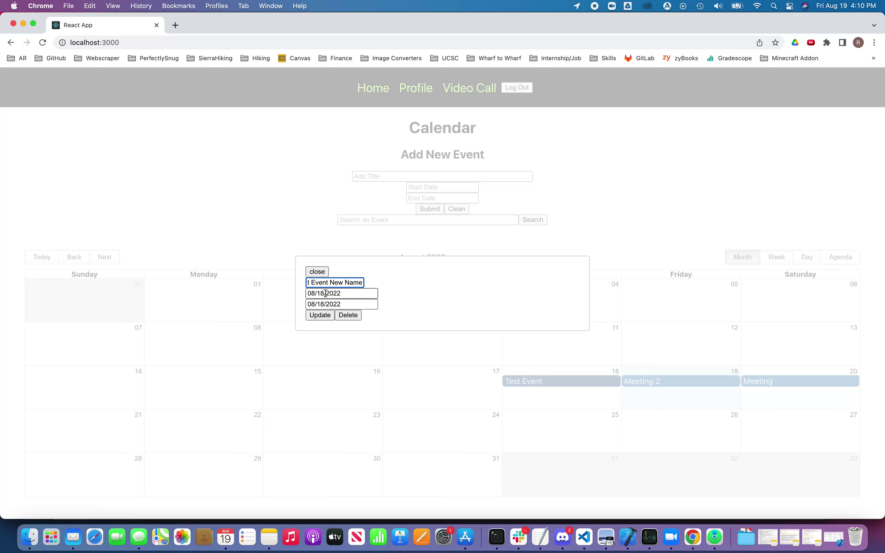
{"action": "double_click", "coordinate": [344, 293]}
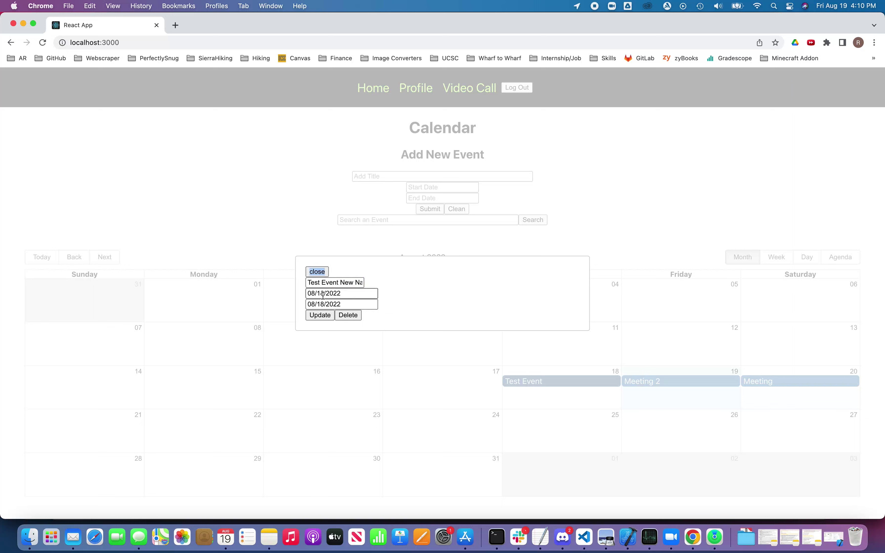
{"action": "left_click", "coordinate": [319, 316]}
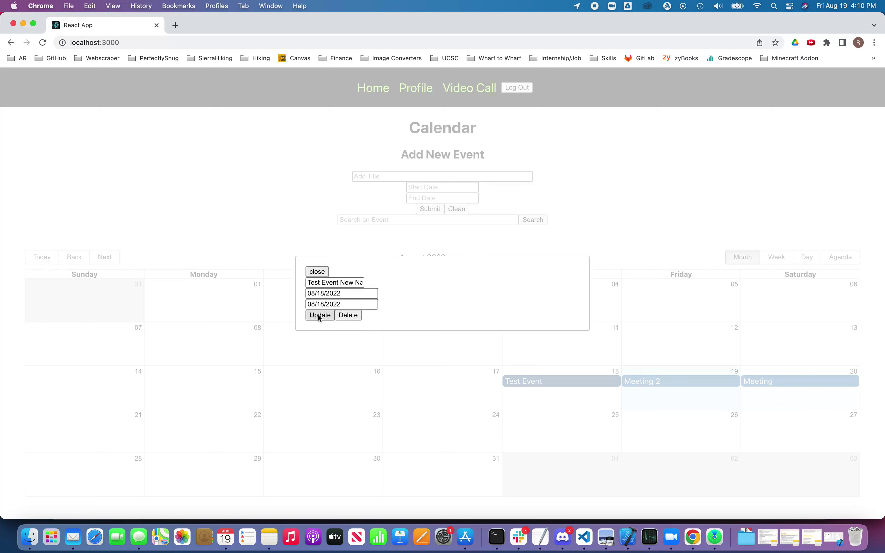
{"action": "left_click", "coordinate": [319, 316]}
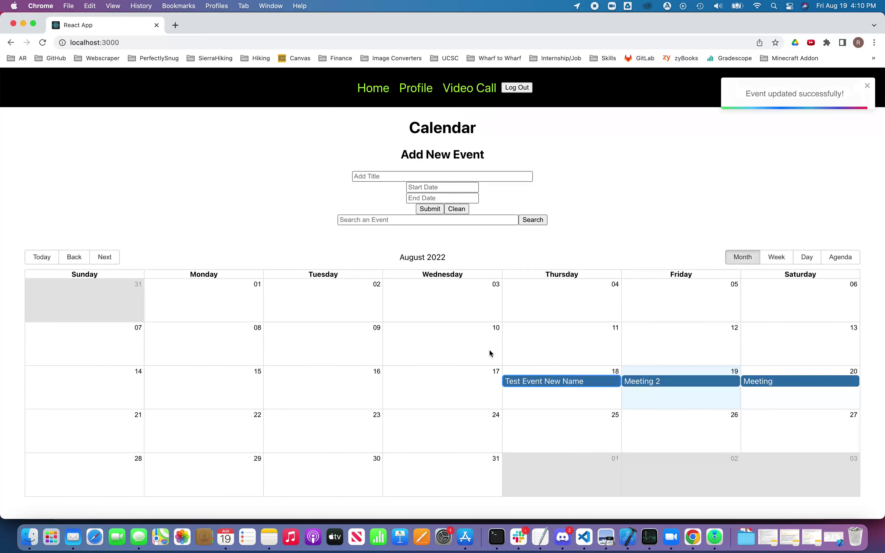
- Reopen the renamed event and set its start to 08/18/2022 at 12:45
{"action": "left_click", "coordinate": [570, 381]}
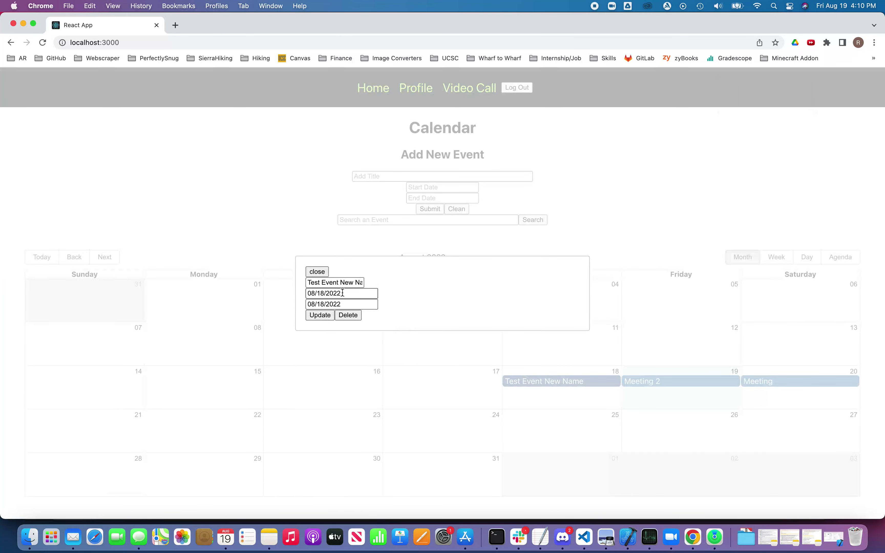
{"action": "left_click", "coordinate": [337, 293]}
{"action": "left_click", "coordinate": [338, 292]}
{"action": "left_click", "coordinate": [337, 293]}
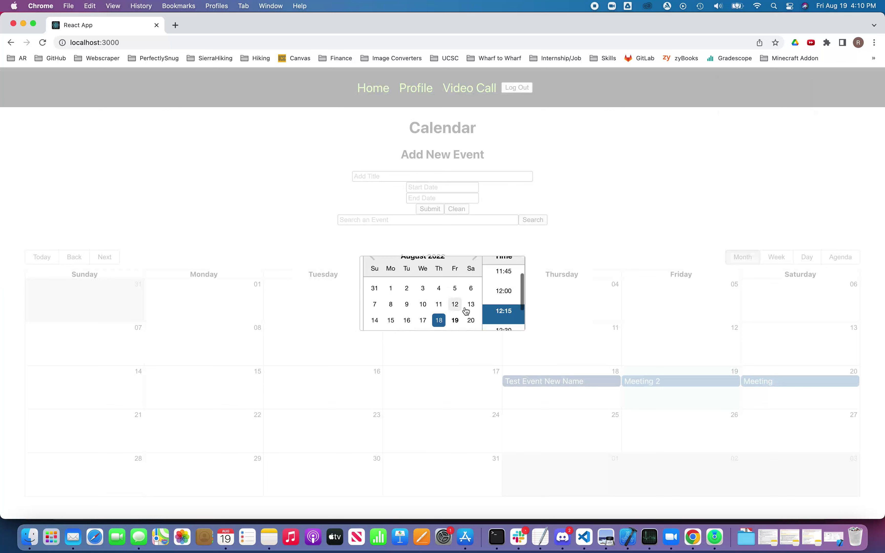
{"action": "scroll", "coordinate": [503, 304], "scroll_direction": "down", "scroll_amount": 3}
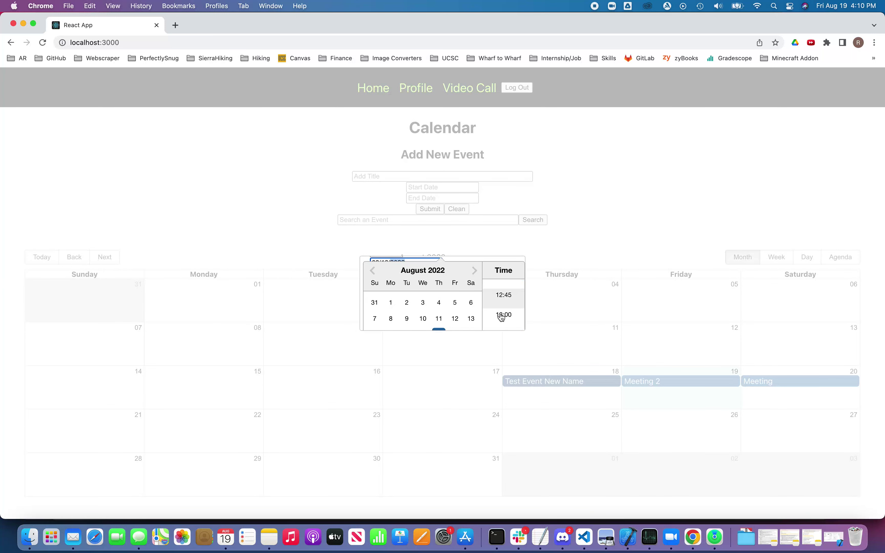
{"action": "left_click", "coordinate": [502, 299]}
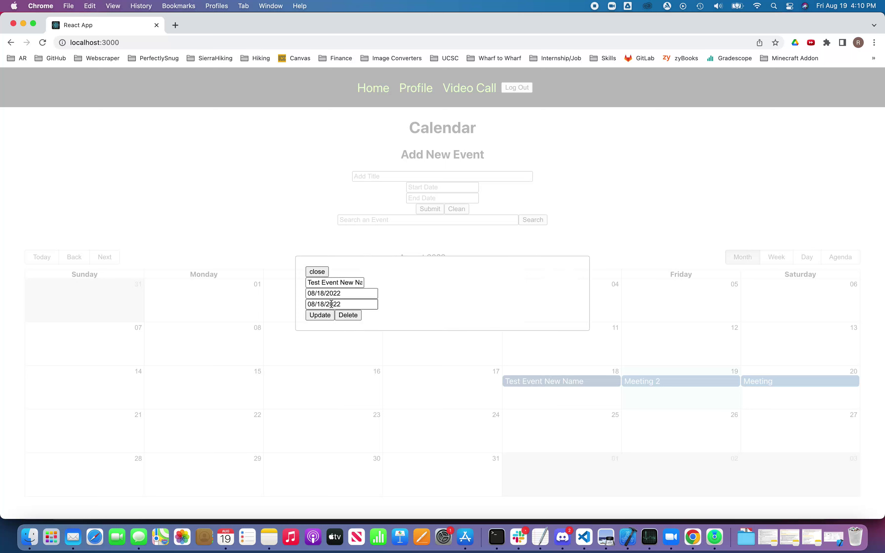
- Set the end time and save, then delete 'Test Event New Name'
{"action": "left_click", "coordinate": [353, 304]}
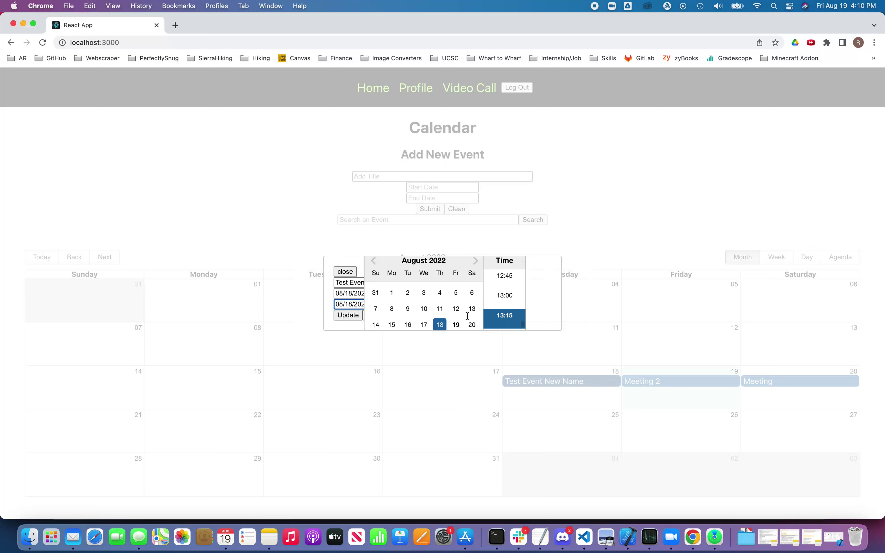
{"action": "scroll", "coordinate": [507, 310], "scroll_direction": "down", "scroll_amount": 1}
{"action": "left_click", "coordinate": [504, 316]}
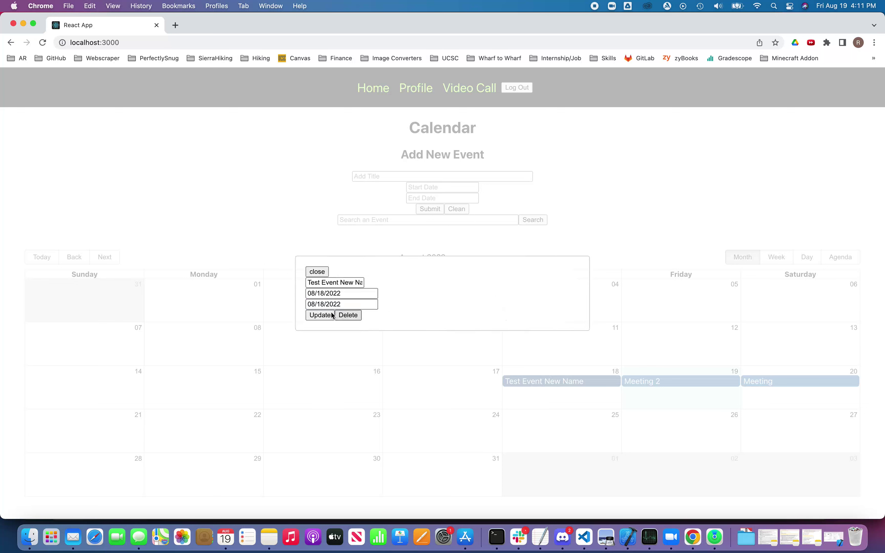
{"action": "left_click", "coordinate": [323, 316]}
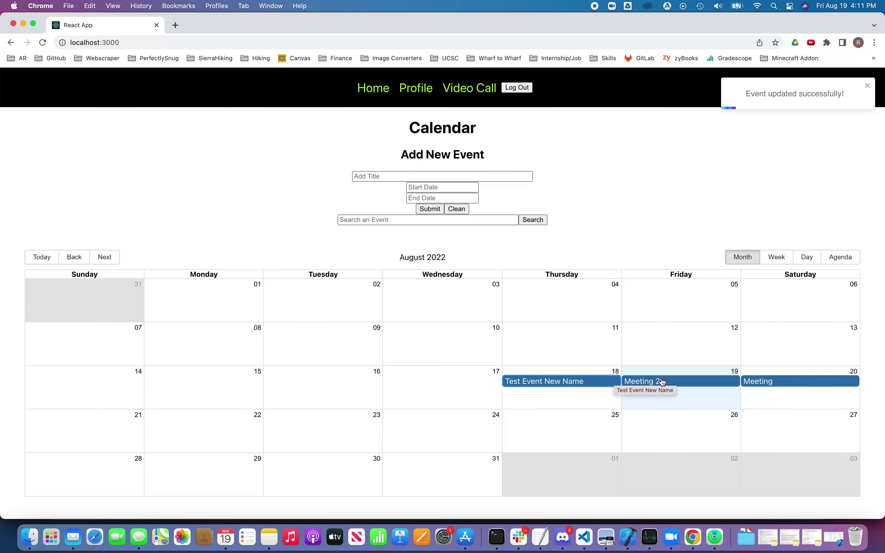
{"action": "left_click", "coordinate": [583, 381]}
{"action": "left_click", "coordinate": [348, 315]}
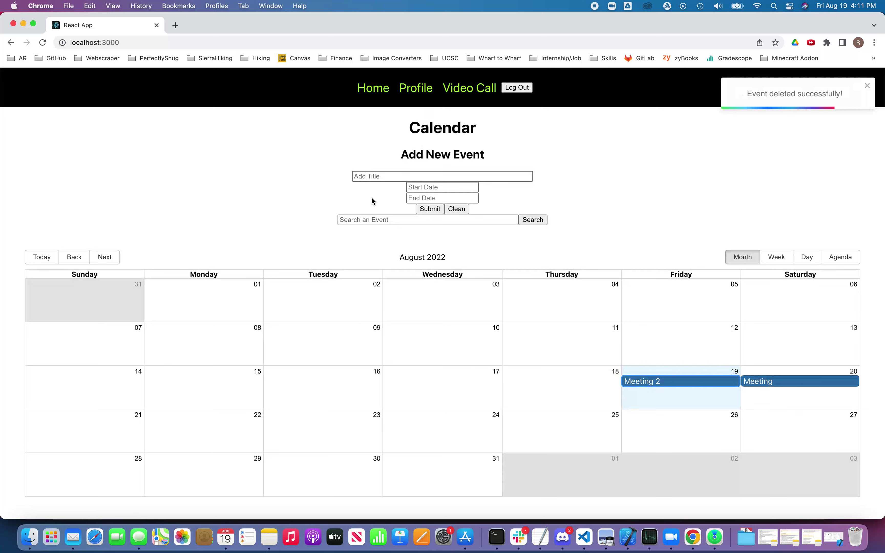
- Search events for 'Meeting', then narrow the search to 'Meeting 2'
{"action": "left_click", "coordinate": [376, 222]}
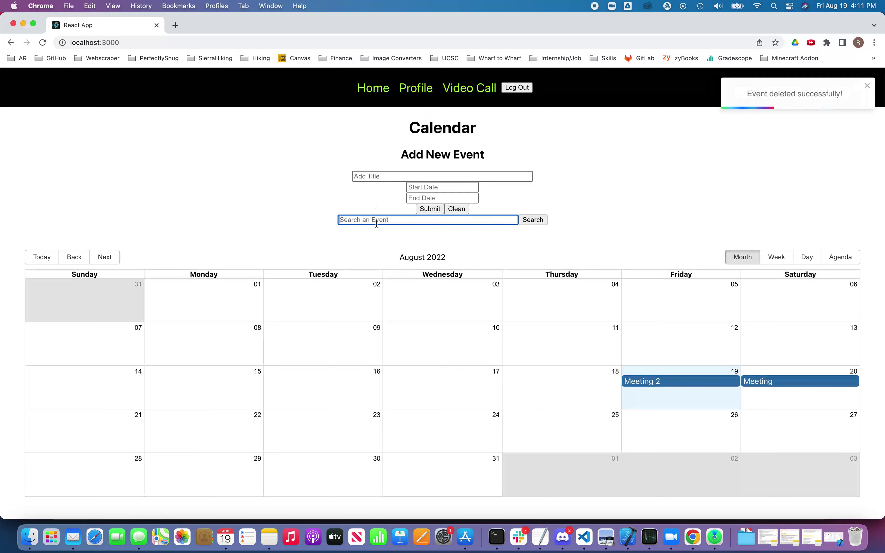
{"action": "type", "text": "Meeting"}
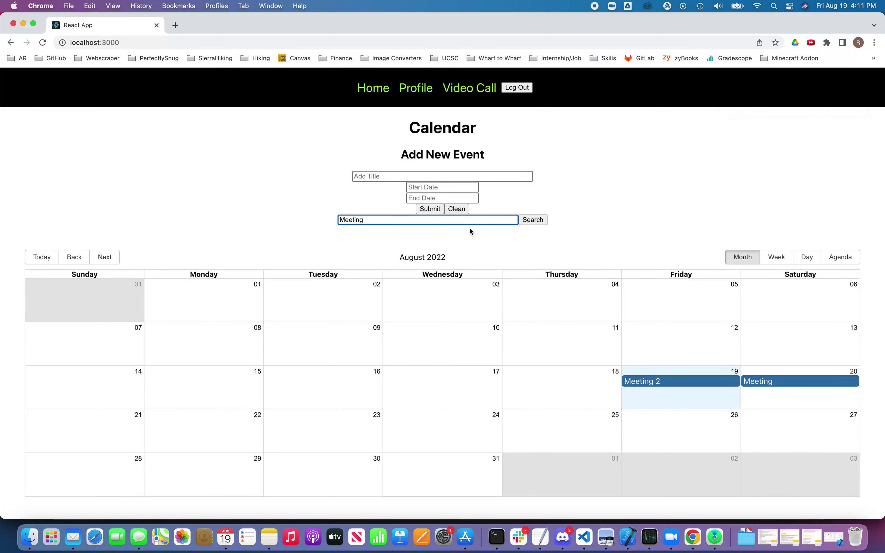
{"action": "left_click", "coordinate": [531, 220]}
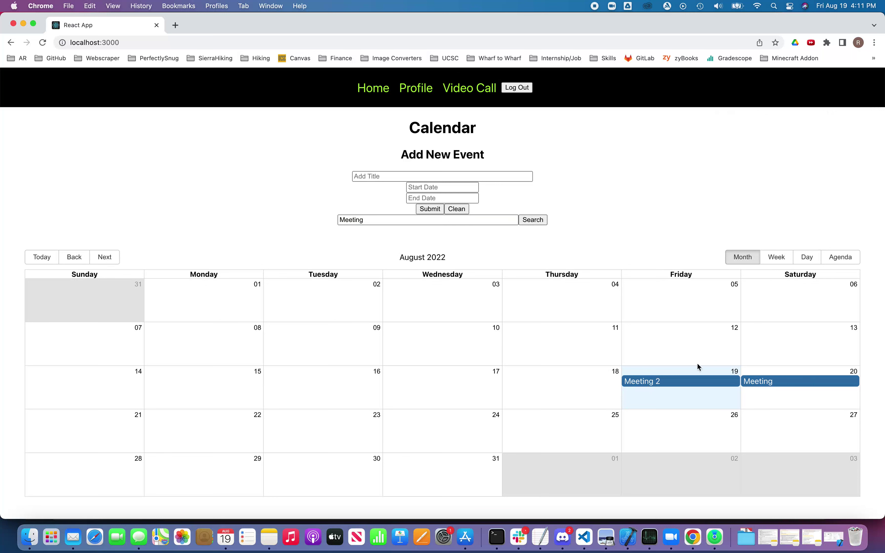
{"action": "left_click", "coordinate": [374, 221]}
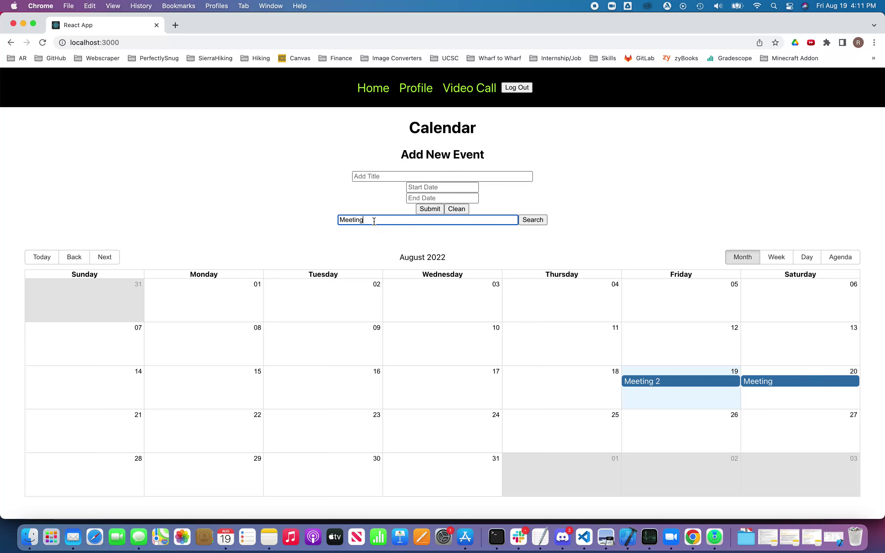
{"action": "type", "text": "2"}
{"action": "left_click", "coordinate": [523, 219]}
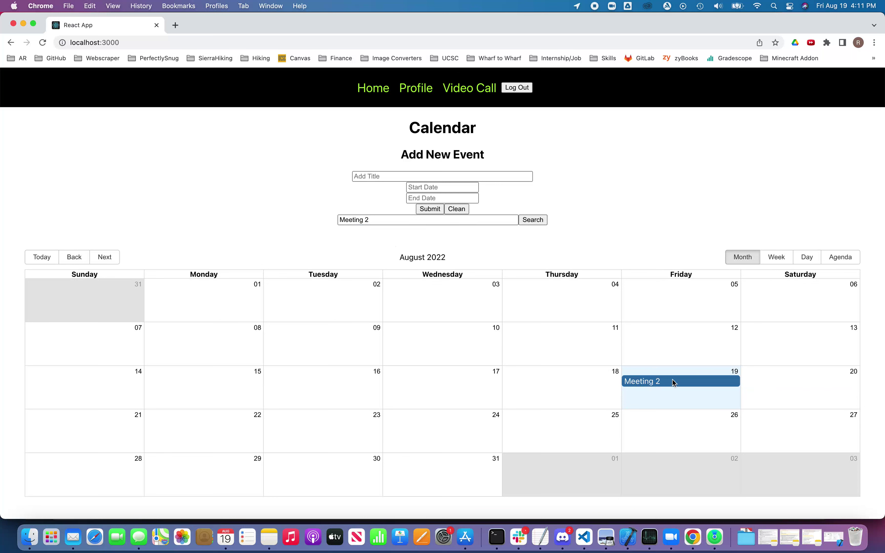
- Erase the search text and search again with an empty term
{"action": "left_click", "coordinate": [379, 220]}
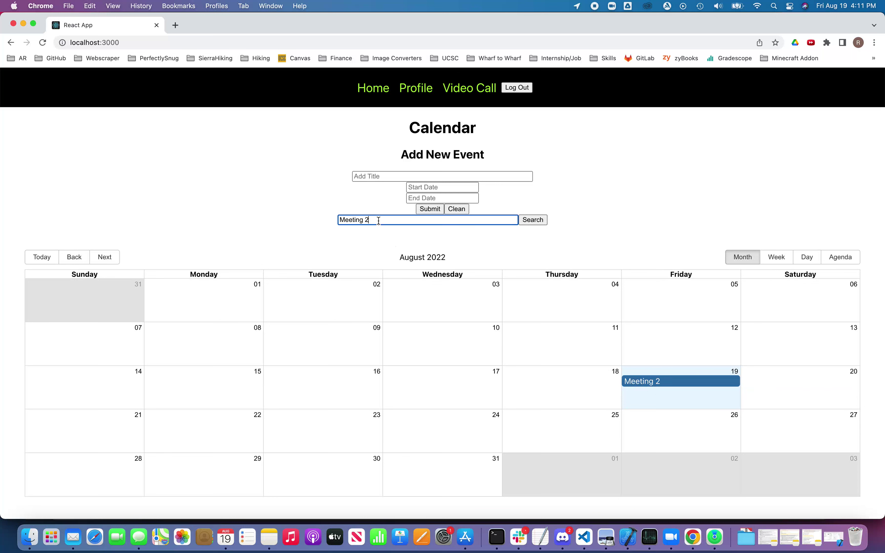
{"action": "key", "text": "BackSpace"}
{"action": "key", "text": "BackSpace"}
{"action": "key", "text": "BackSpace"}
{"action": "key", "text": "BackSpace"}
{"action": "key", "text": "BackSpace"}
{"action": "key", "text": "BackSpace"}
{"action": "key", "text": "BackSpace"}
{"action": "left_click", "coordinate": [538, 219]}
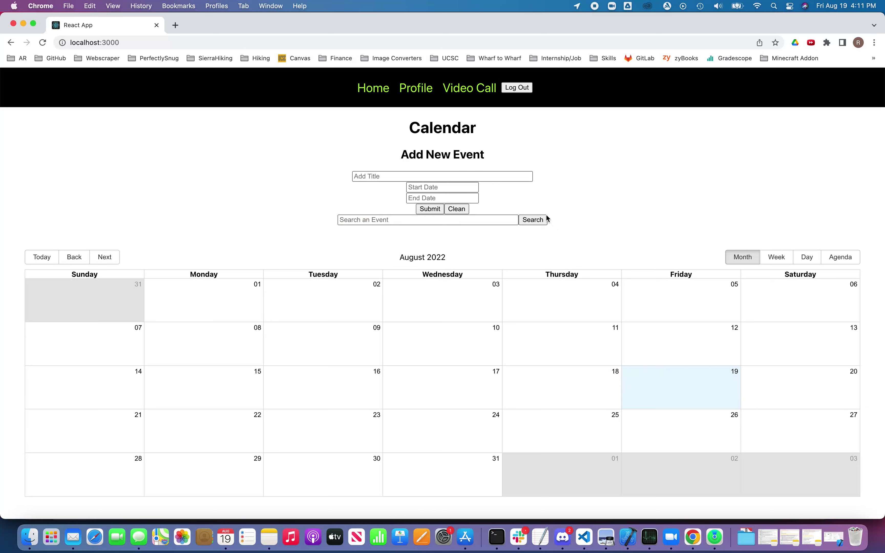
{"action": "left_click", "coordinate": [416, 220]}
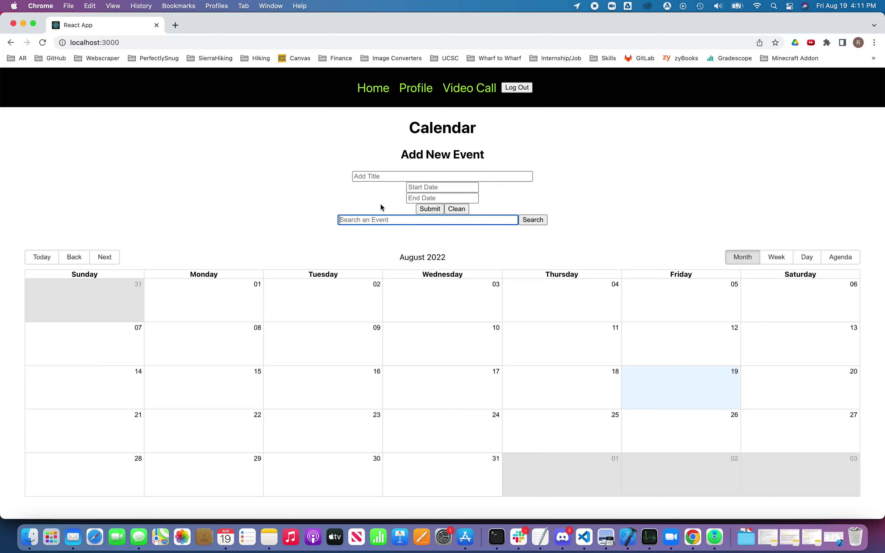
{"action": "left_click", "coordinate": [494, 243]}
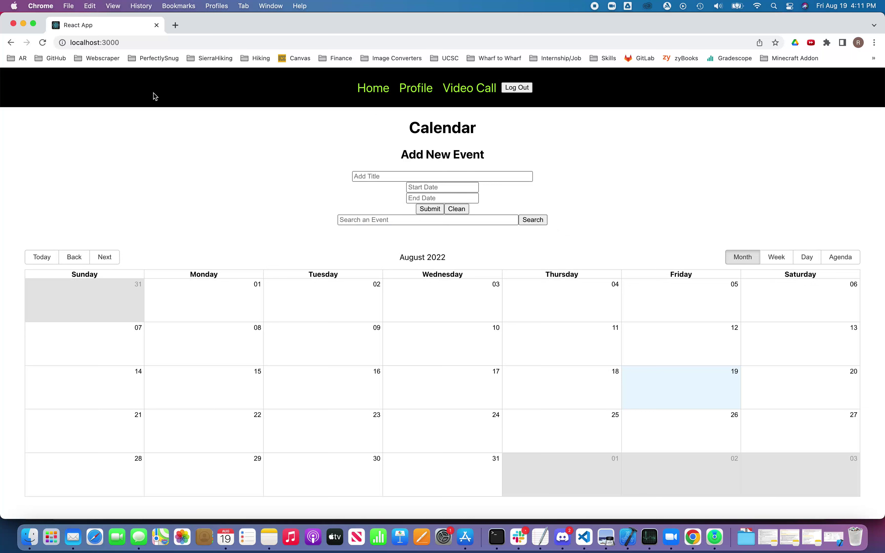
- Refresh the browser page to restore Meeting 2 (Aug 19) and Meeting (Aug 20)
{"action": "left_click", "coordinate": [45, 42]}
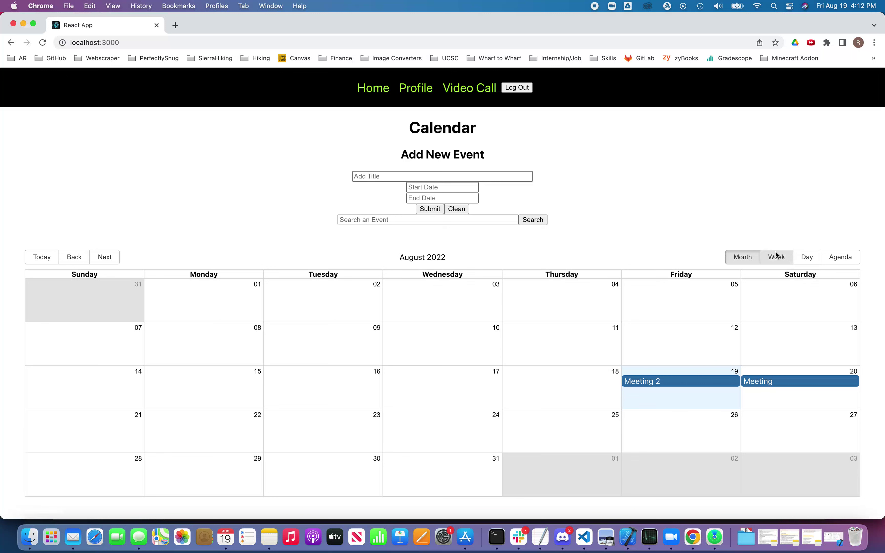
- Switch the calendar to Week view, then Day view, then Agenda view
{"action": "left_click", "coordinate": [792, 256]}
{"action": "left_click", "coordinate": [806, 257]}
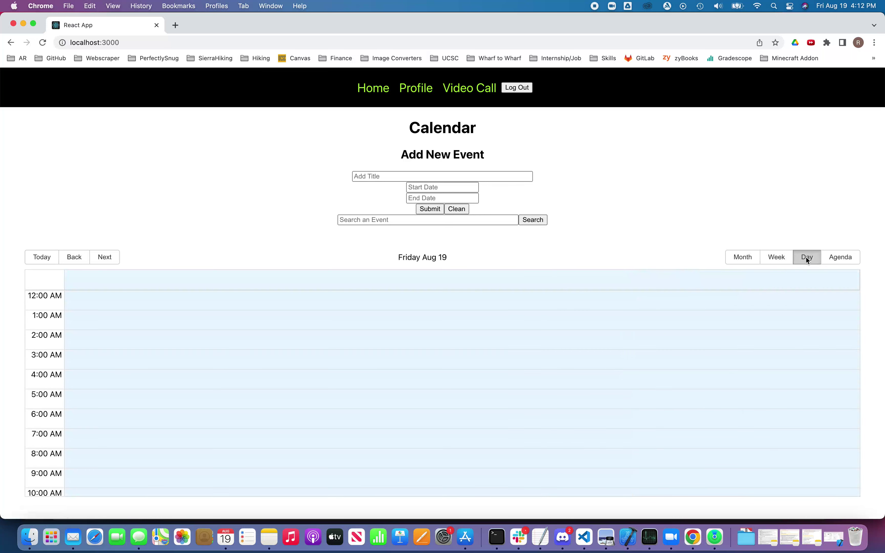
{"action": "left_click", "coordinate": [835, 258]}
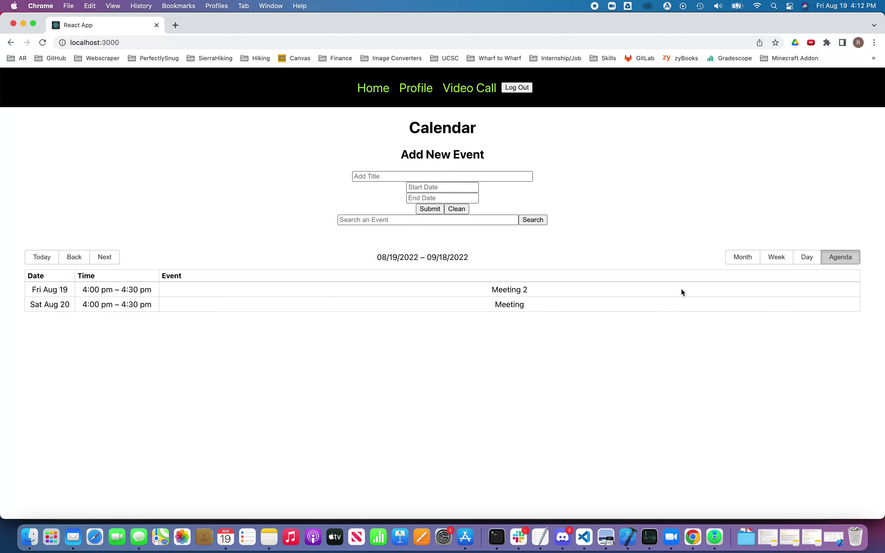
- Switch back to Month view and go to the Profile page
{"action": "left_click", "coordinate": [745, 258]}
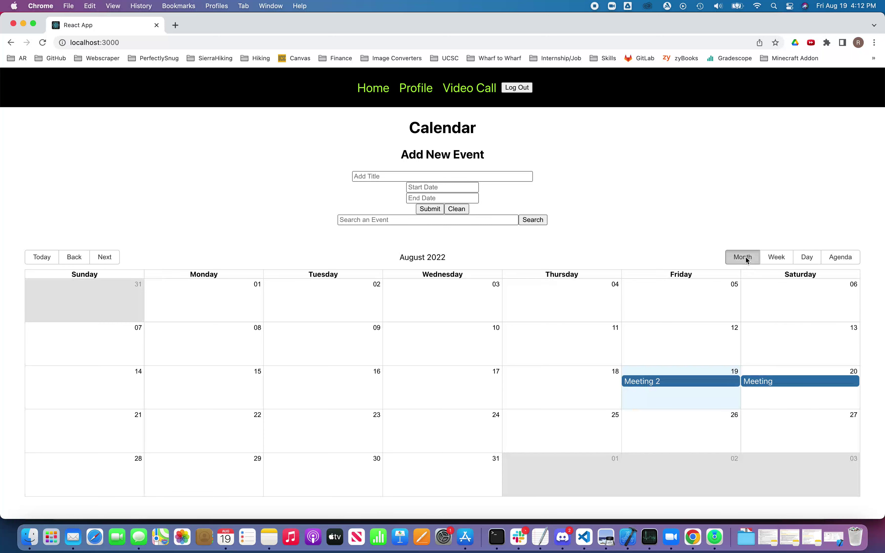
{"action": "left_click", "coordinate": [409, 93]}
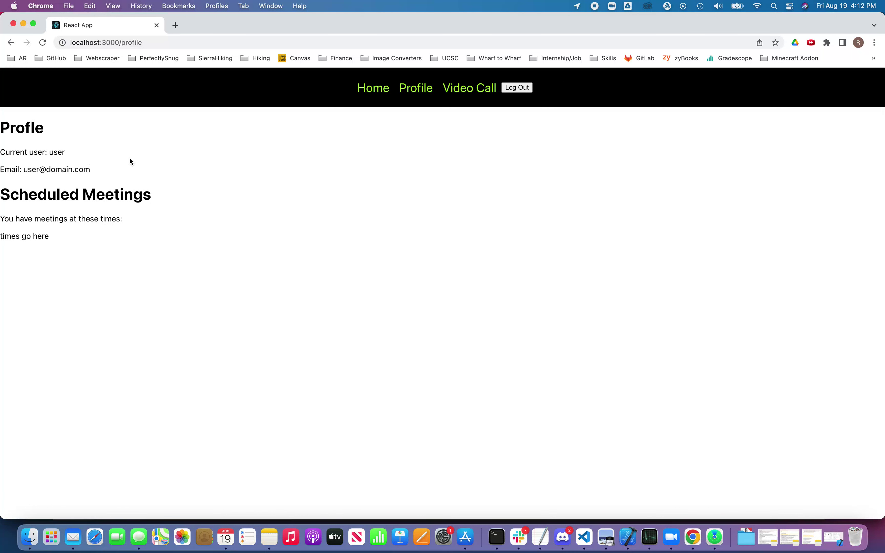
- Go to the Video Call page and load the embedded Whereby pre-join screen
{"action": "left_click", "coordinate": [468, 89]}
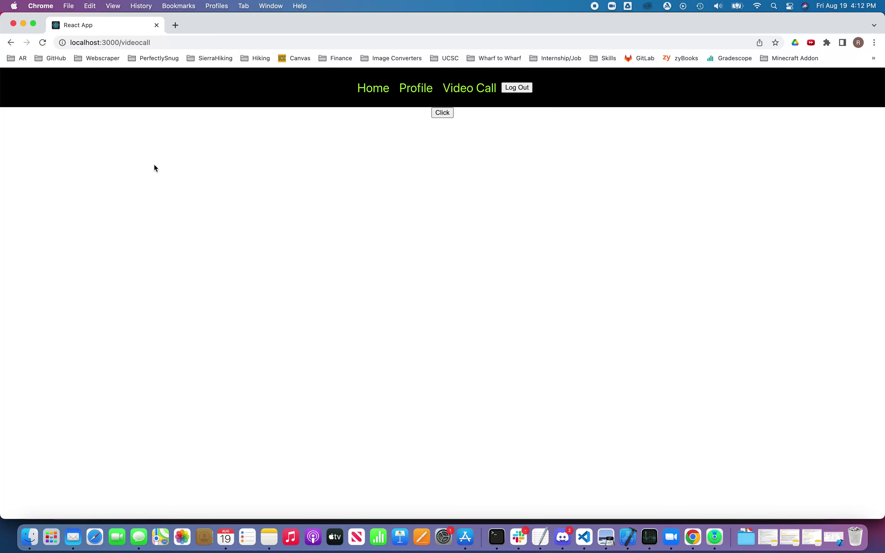
{"action": "left_click", "coordinate": [443, 113]}
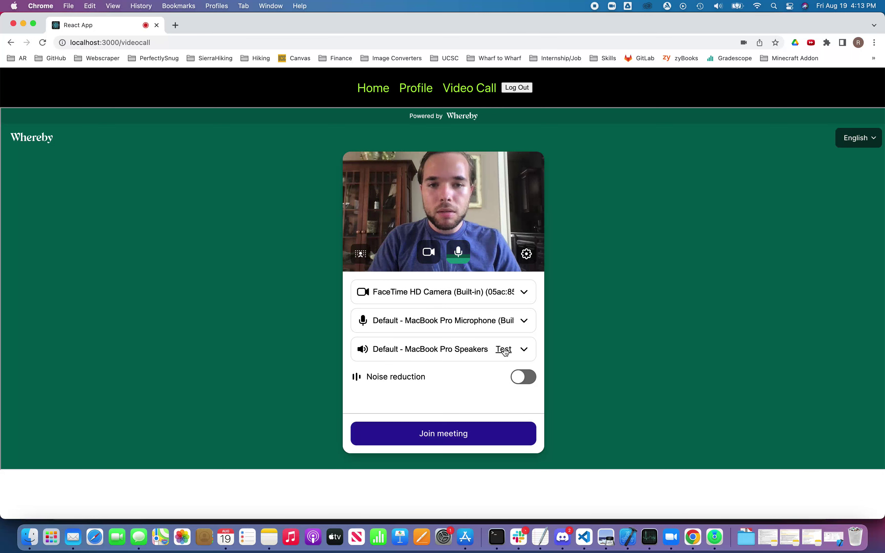
- Join the Whereby meeting, then load GroupMind's August 2022 calendar at localhost:3000 in a new tab
{"action": "left_click", "coordinate": [426, 434]}
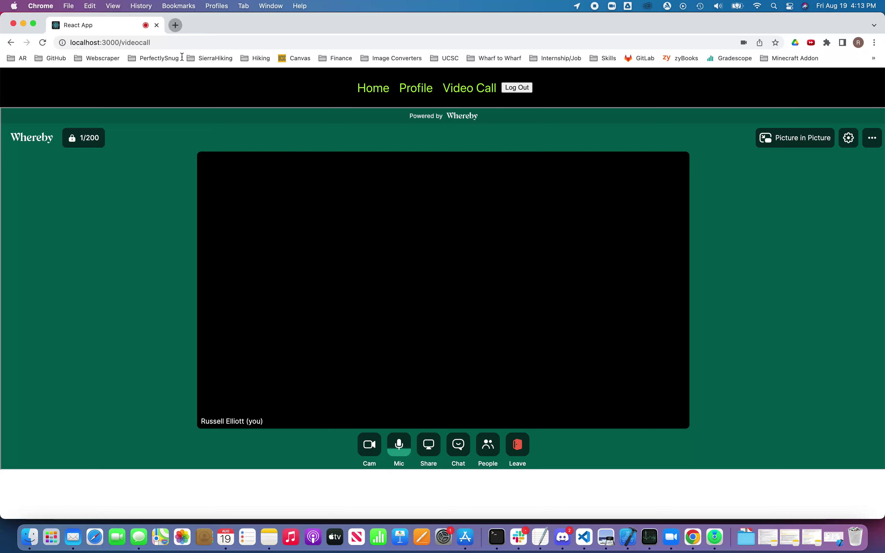
{"action": "key", "text": "super+t"}
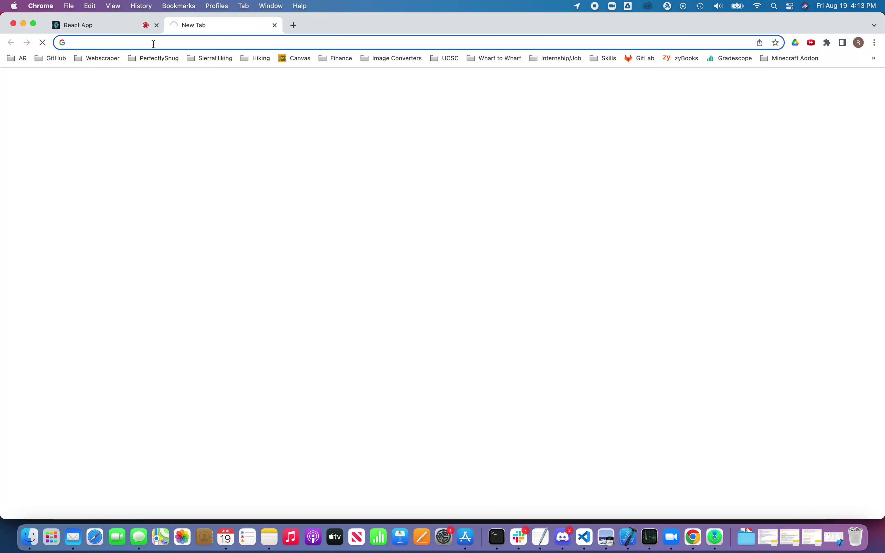
{"action": "type", "text": "localhost:3000"}
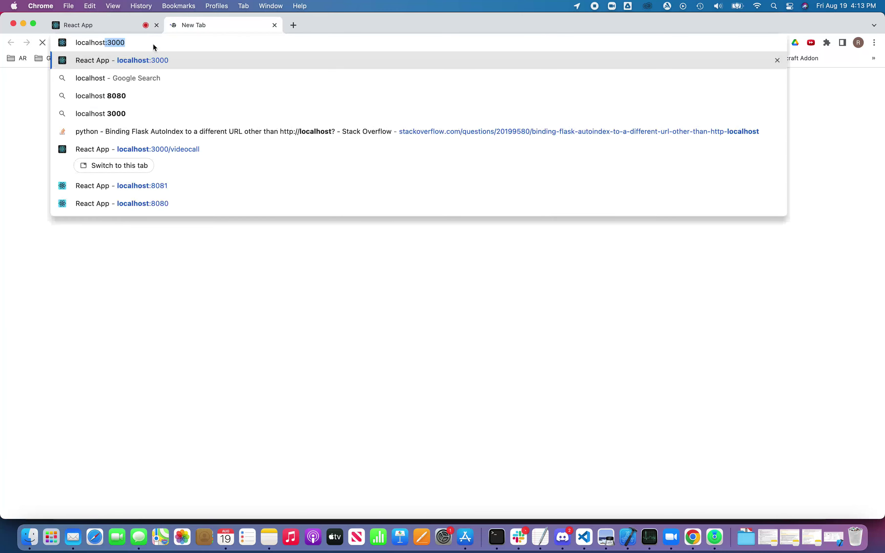
{"action": "left_click", "coordinate": [148, 61]}
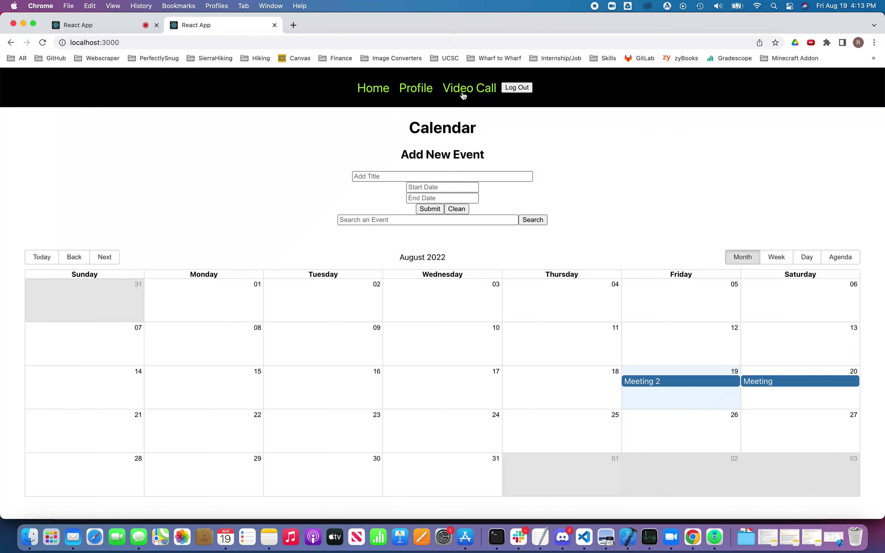
- Open the Video Call page's embedded call and keep the default speakers as output
{"action": "left_click", "coordinate": [463, 91]}
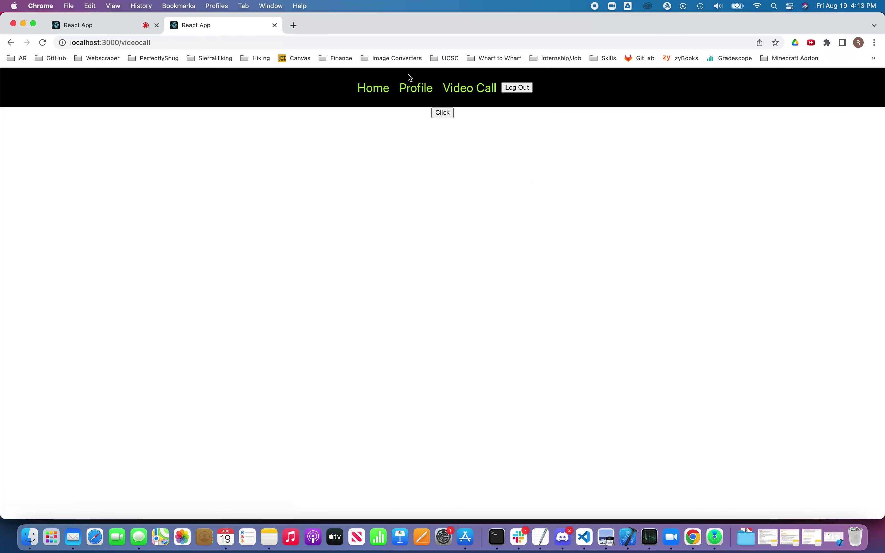
{"action": "left_click", "coordinate": [445, 116]}
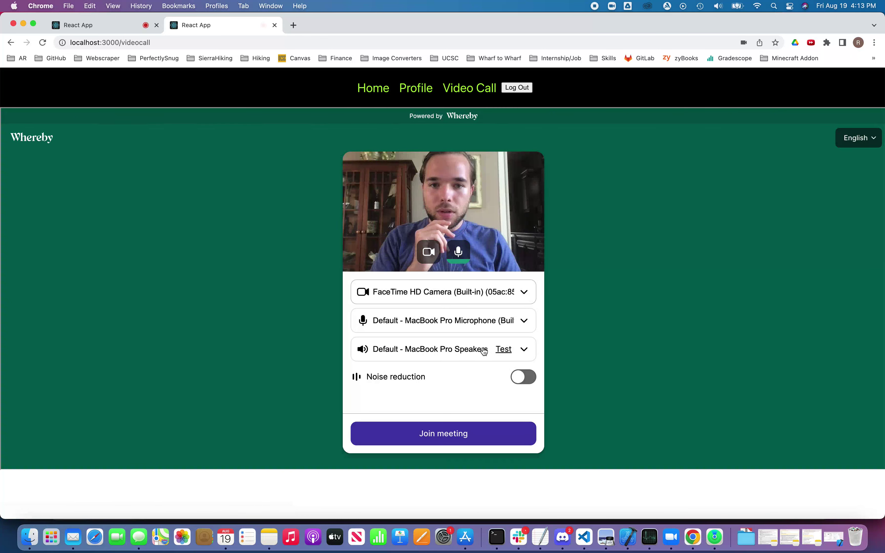
{"action": "left_click", "coordinate": [522, 350]}
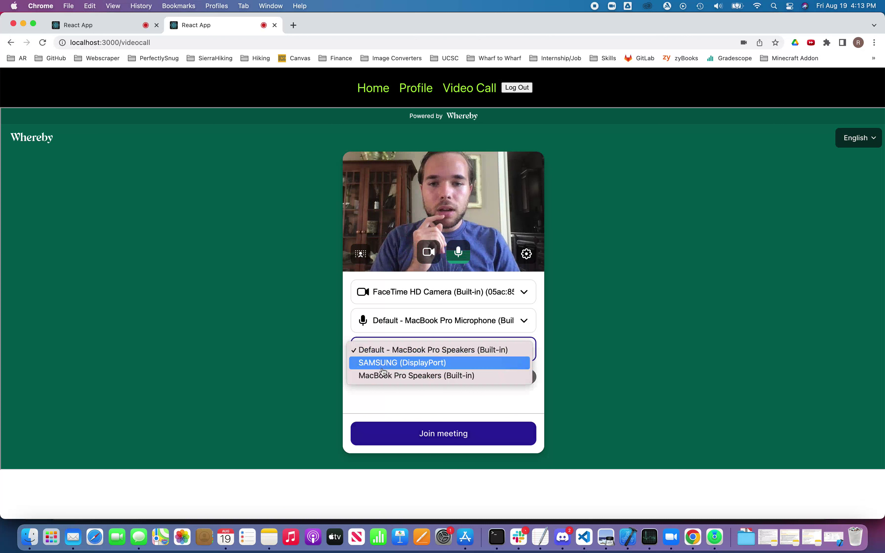
{"action": "left_click", "coordinate": [347, 333]}
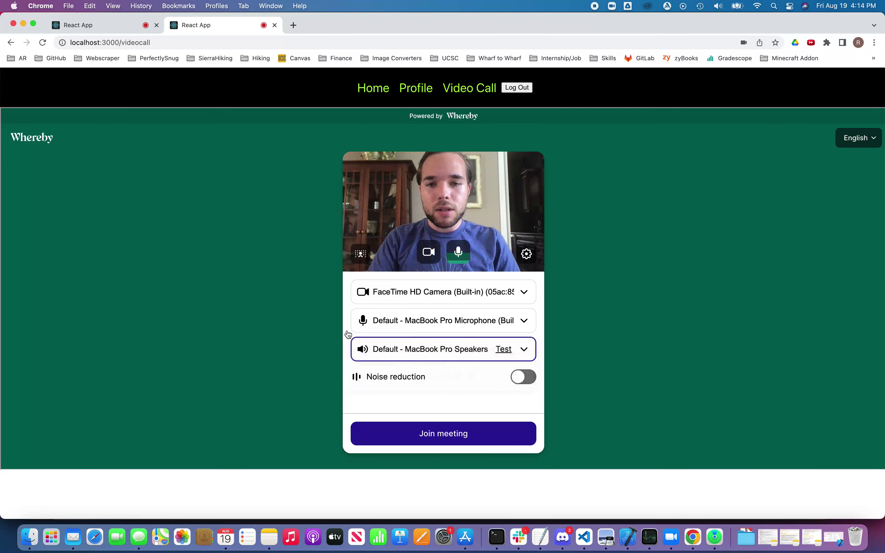
{"action": "left_click", "coordinate": [362, 349]}
{"action": "left_click", "coordinate": [362, 349]}
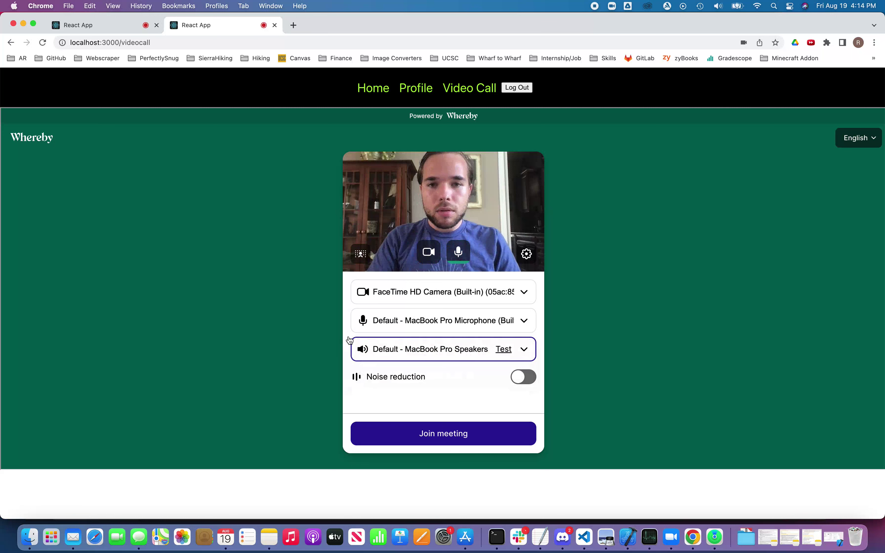
- Keep the default microphone and join the meeting with the mic turned off
{"action": "left_click", "coordinate": [364, 323]}
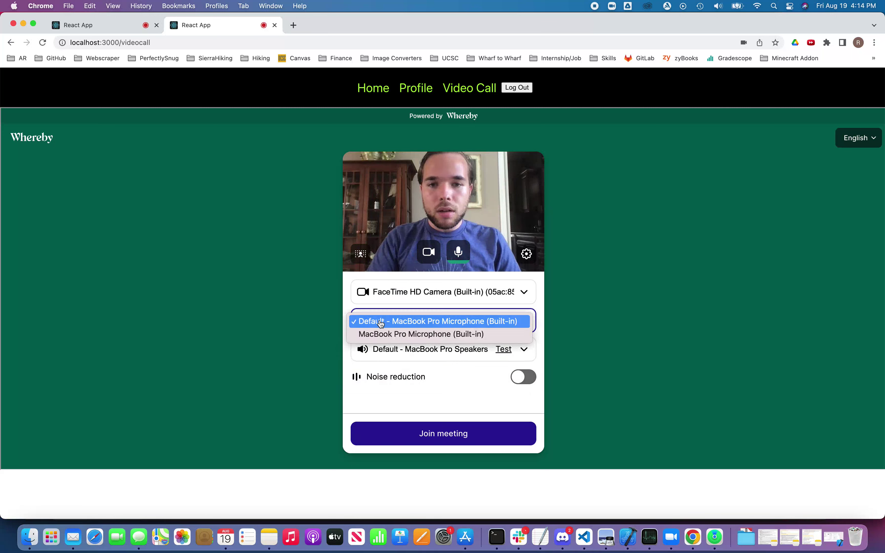
{"action": "left_click", "coordinate": [351, 318]}
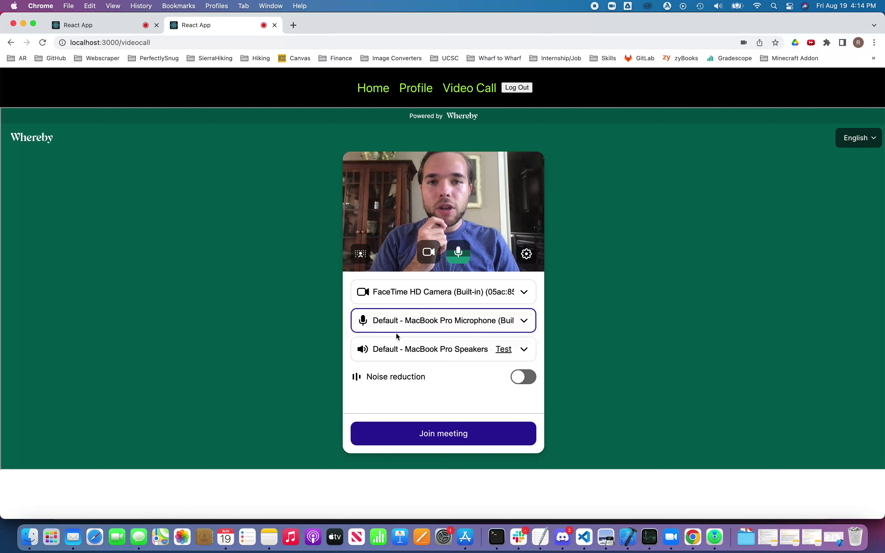
{"action": "left_click", "coordinate": [459, 254]}
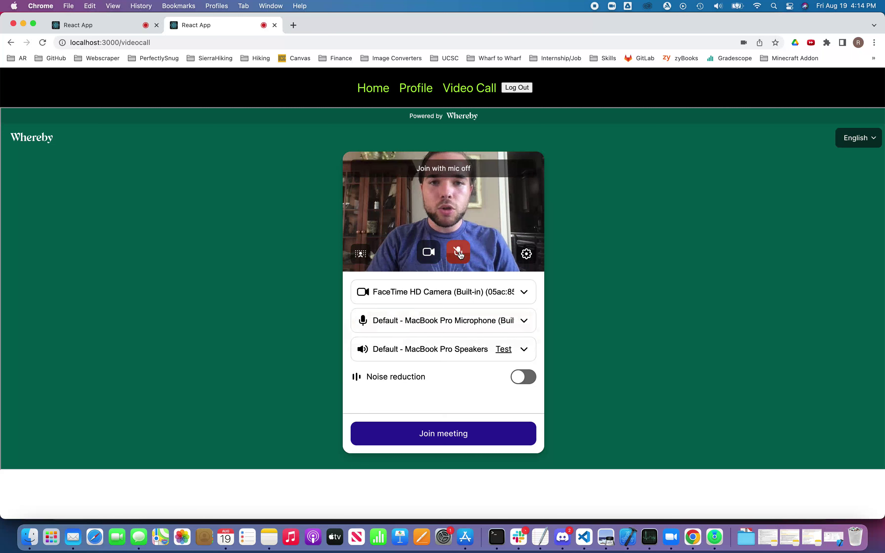
{"action": "left_click", "coordinate": [448, 438]}
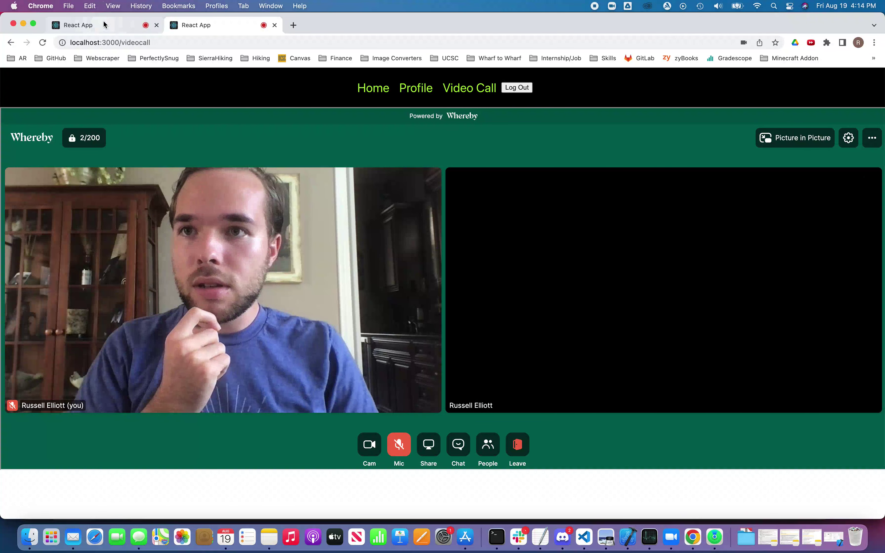
- In the other GroupMind tab, start screen sharing and dismiss the Share with audio notice
{"action": "left_click", "coordinate": [132, 25]}
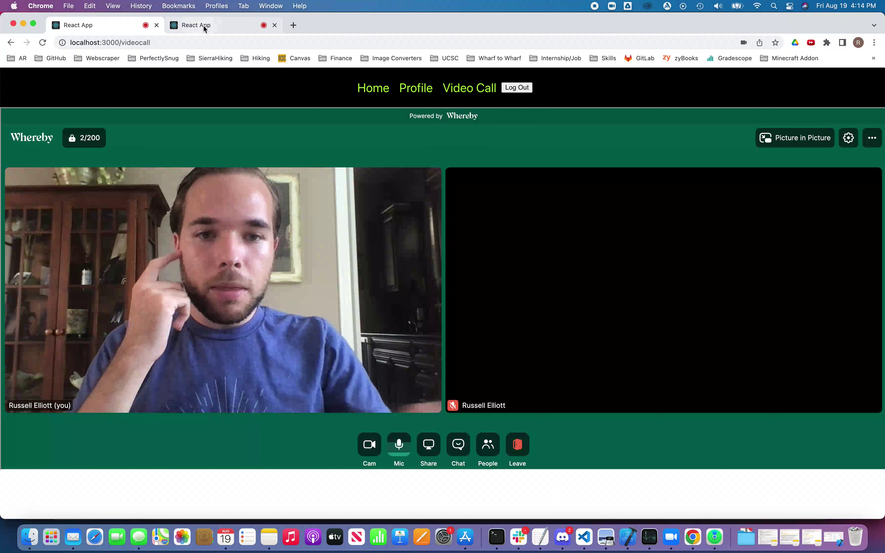
{"action": "mouse_move", "coordinate": [302, 232]}
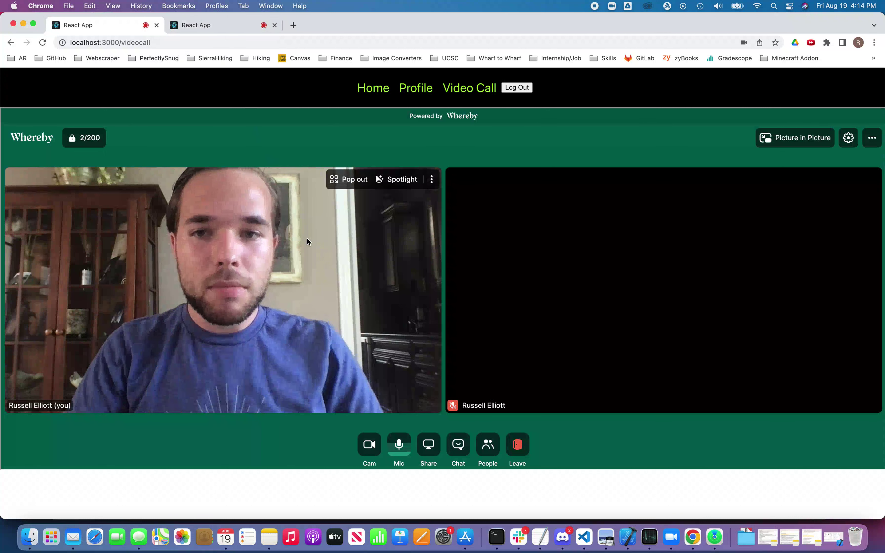
{"action": "mouse_move", "coordinate": [462, 332]}
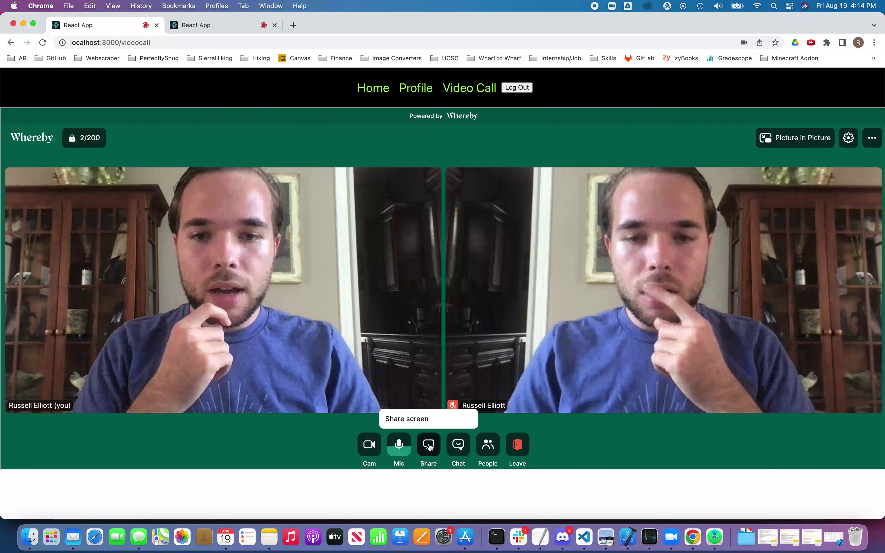
{"action": "left_click", "coordinate": [430, 447]}
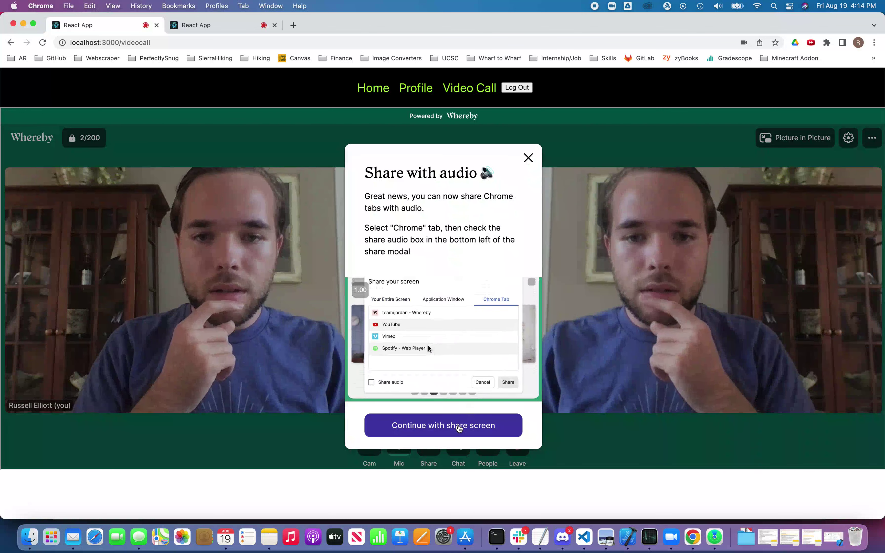
{"action": "left_click", "coordinate": [528, 159]}
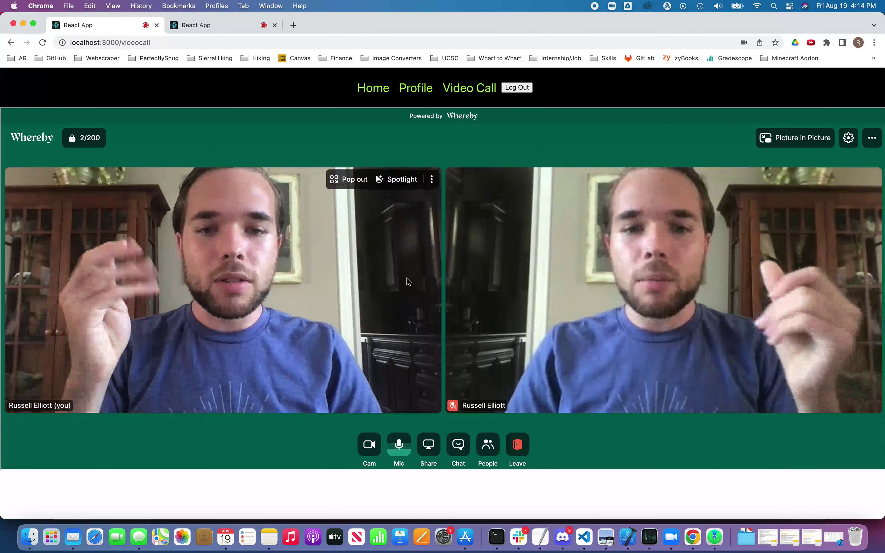
{"action": "mouse_move", "coordinate": [370, 442]}
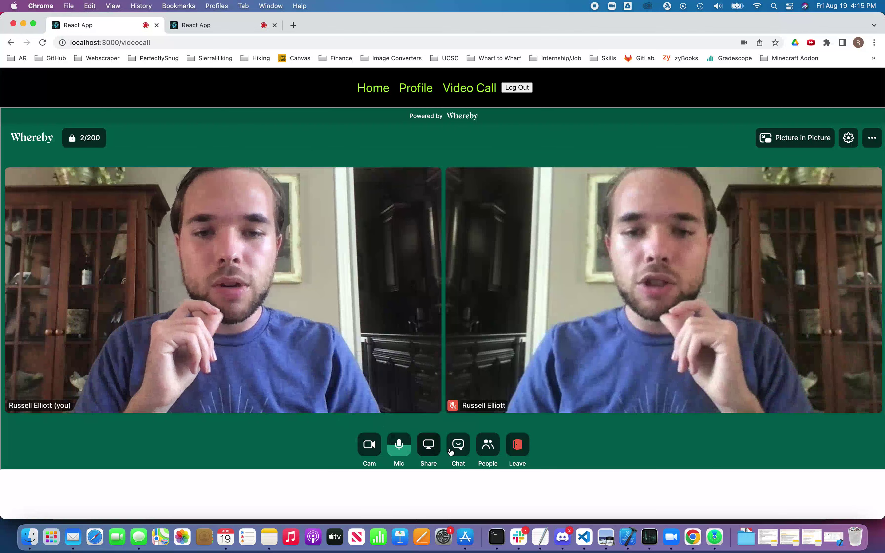
- Send 'hello' in the call chat from the first tab and reply 'wow!' from the second
{"action": "left_click", "coordinate": [458, 444]}
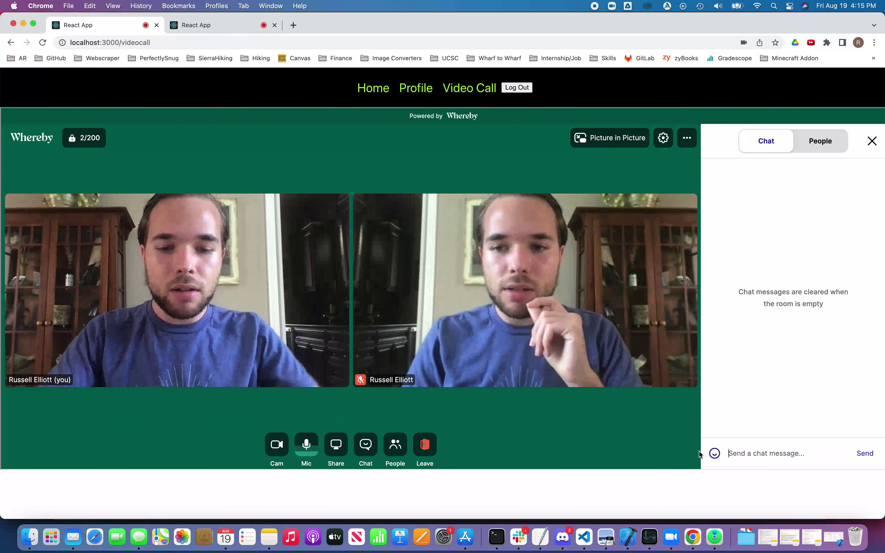
{"action": "type", "text": "hello"}
{"action": "key", "text": "Return"}
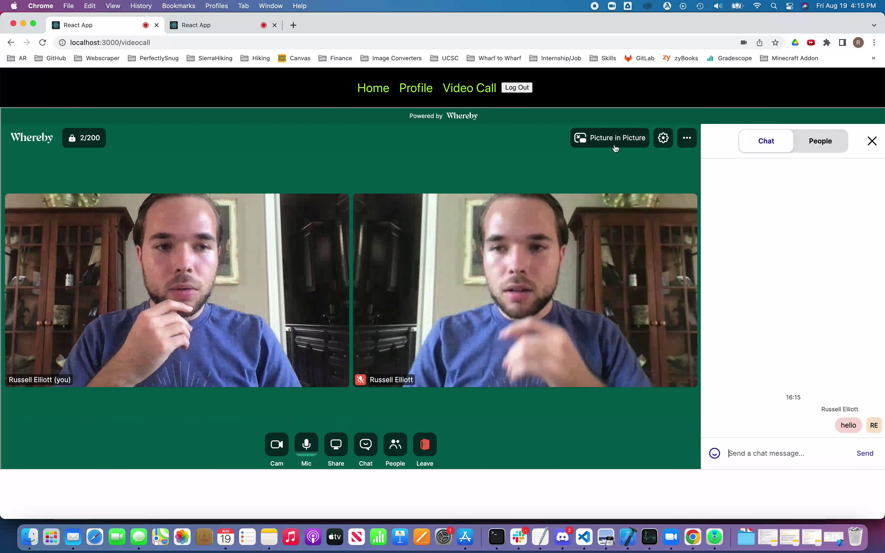
{"action": "left_click", "coordinate": [233, 27]}
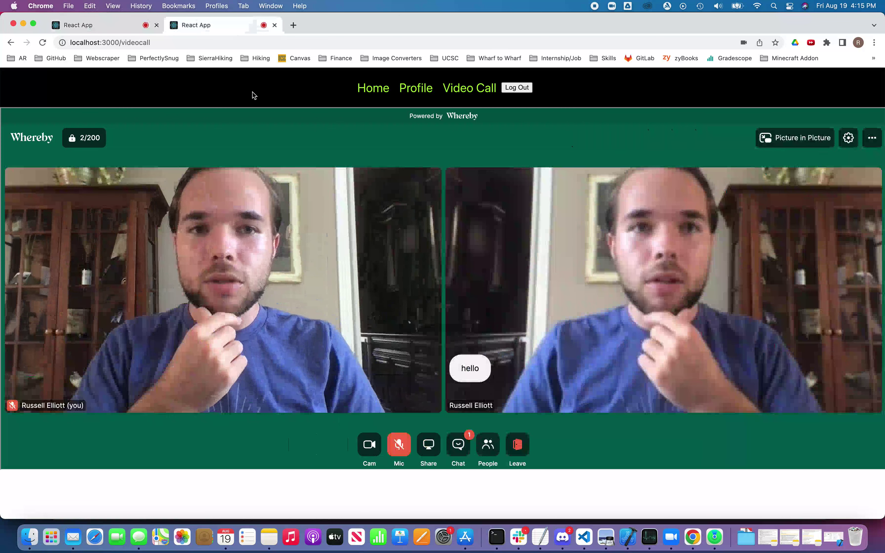
{"action": "left_click", "coordinate": [457, 444]}
{"action": "type", "text": "wow!"}
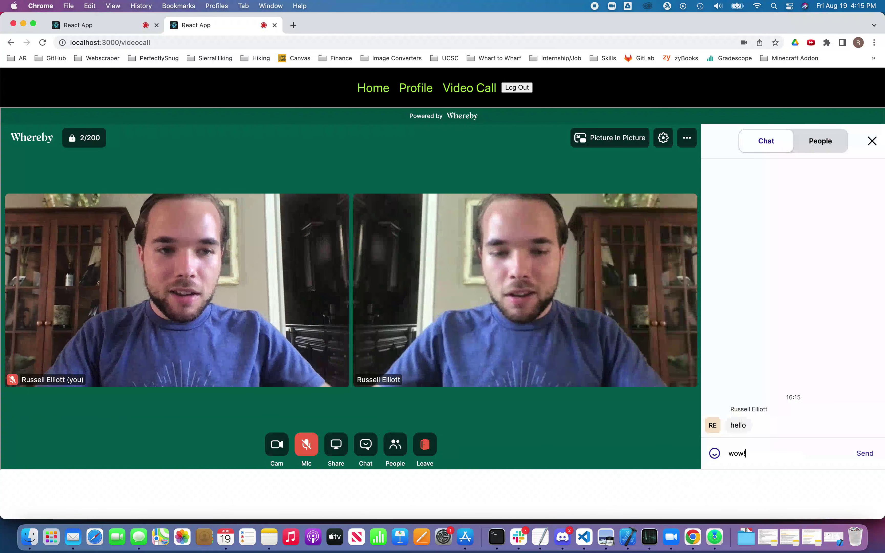
{"action": "key", "text": "Return"}
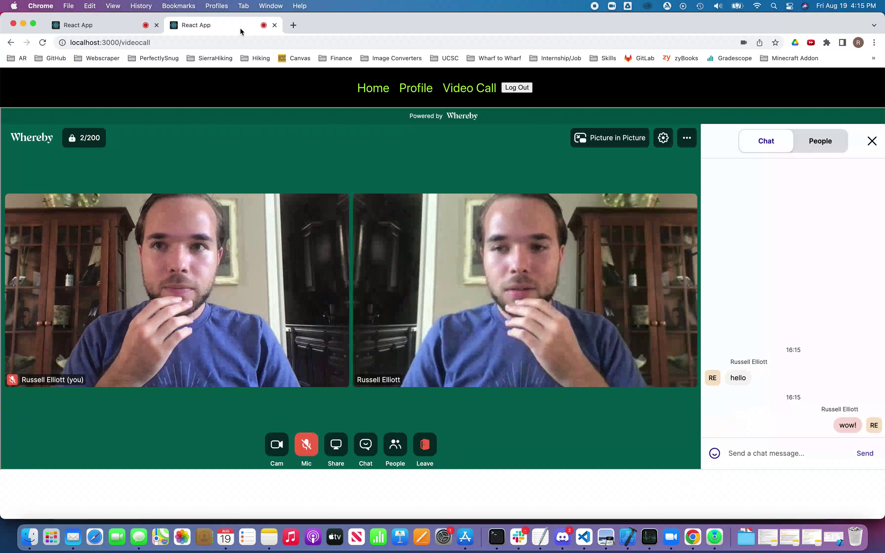
- Back in the first tab, show the People list of two participants and bring up Picture in Picture
{"action": "left_click", "coordinate": [87, 25]}
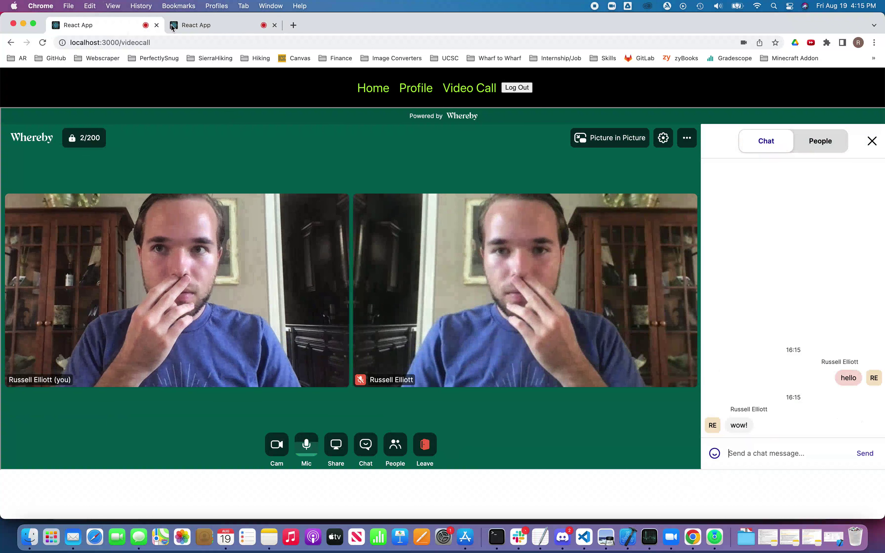
{"action": "mouse_move", "coordinate": [540, 231]}
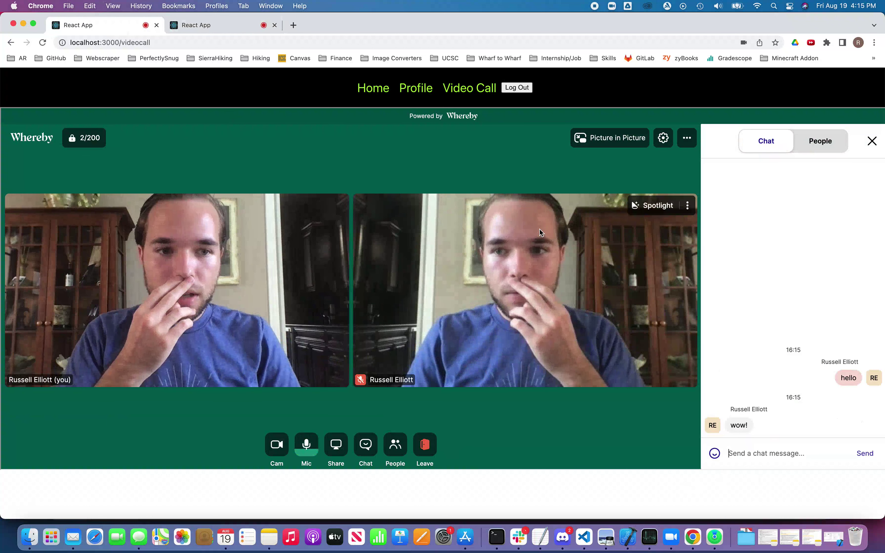
{"action": "left_click", "coordinate": [401, 449]}
{"action": "left_click", "coordinate": [398, 449]}
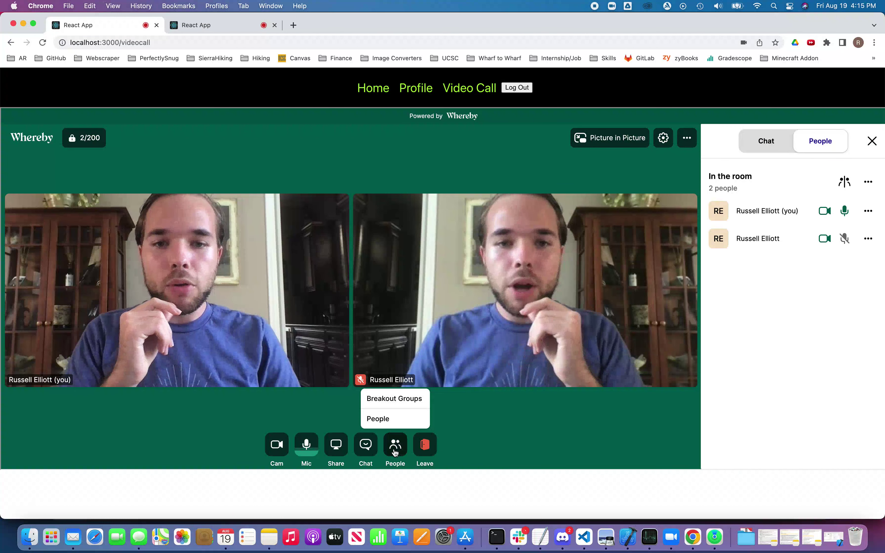
{"action": "left_click", "coordinate": [770, 144]}
{"action": "left_click", "coordinate": [803, 146]}
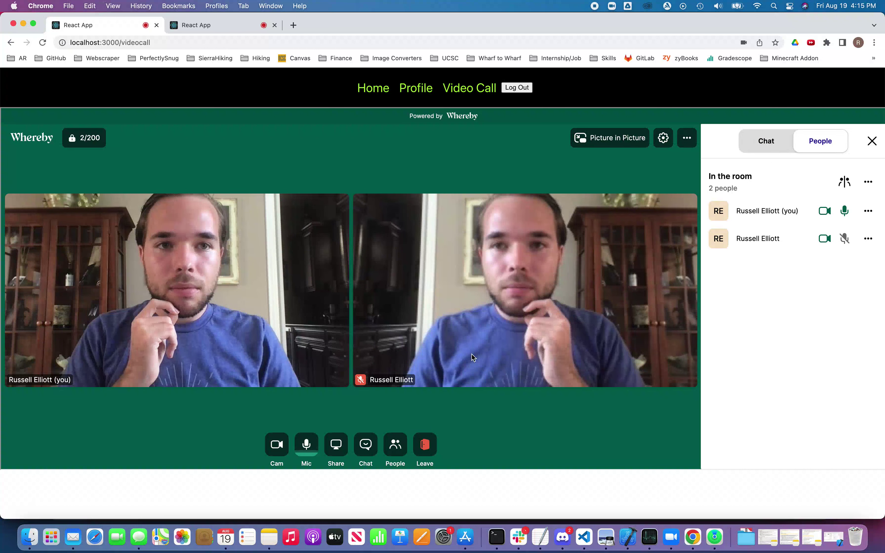
{"action": "left_click", "coordinate": [596, 138]}
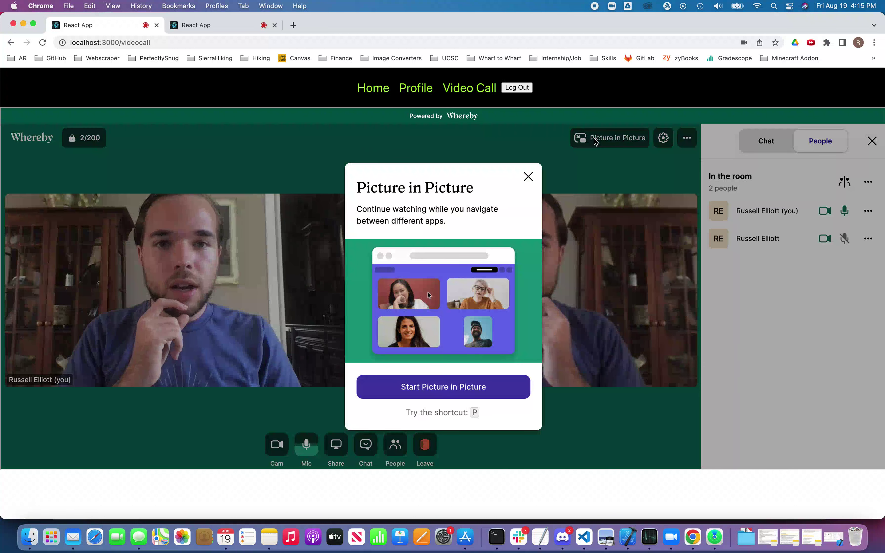
- Dismiss the Picture in Picture info, then choose Leave room to exit the Whereby call
{"action": "left_click", "coordinate": [528, 177]}
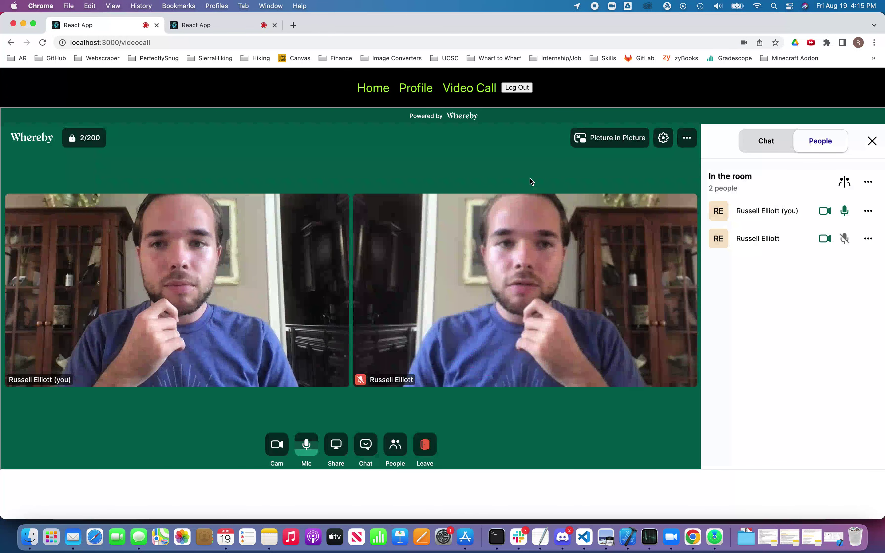
{"action": "mouse_move", "coordinate": [509, 253]}
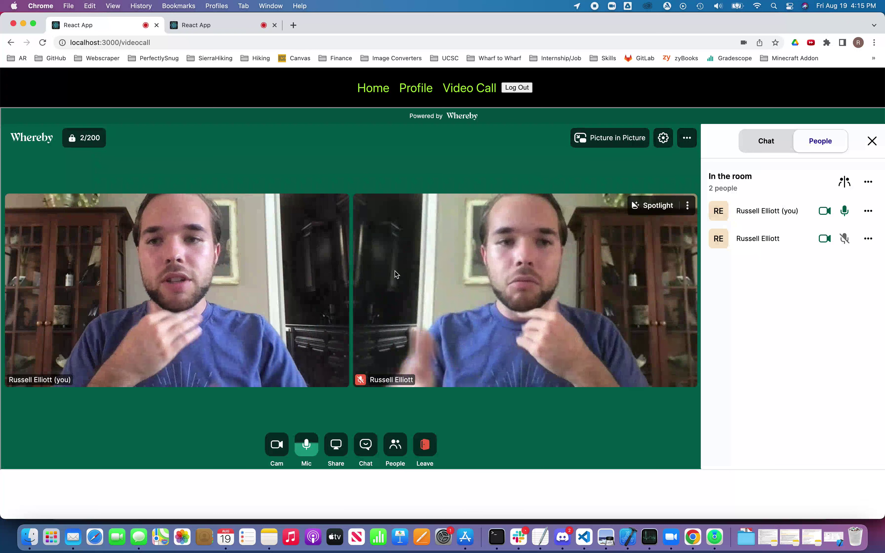
{"action": "left_click", "coordinate": [424, 445]}
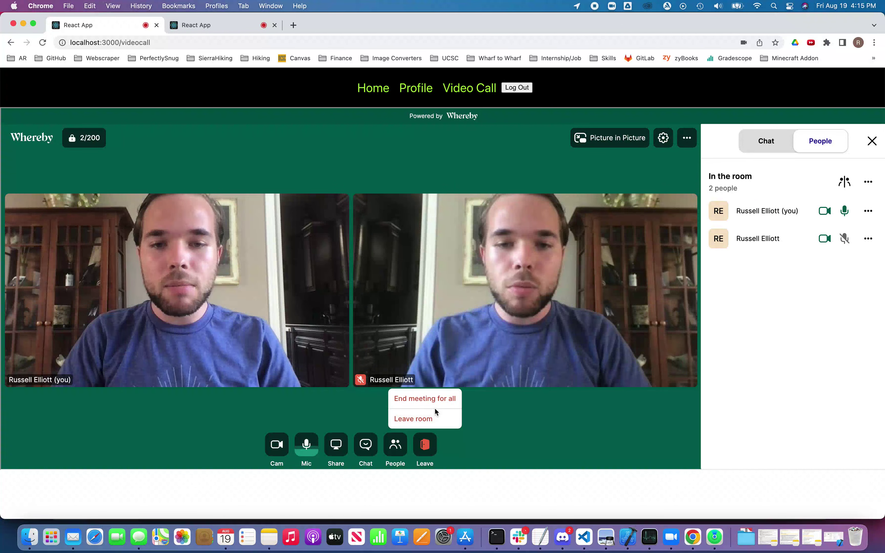
{"action": "left_click", "coordinate": [418, 421]}
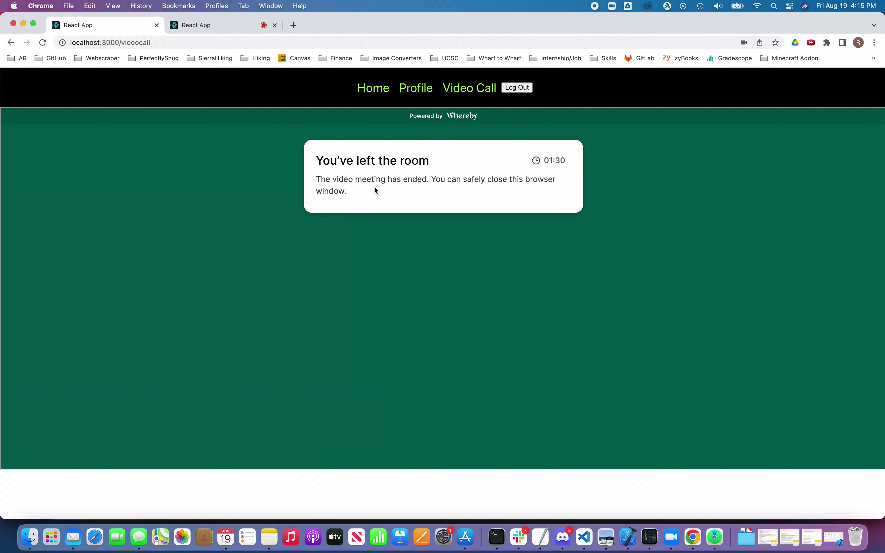
- Close the first React App tab, choose Leave room in the other, and reload the Video Call page
{"action": "left_click", "coordinate": [156, 25]}
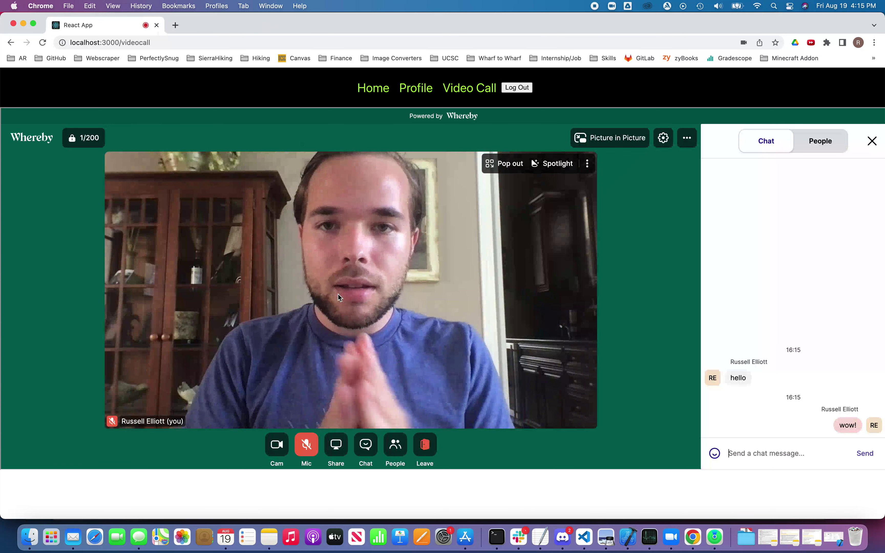
{"action": "left_click", "coordinate": [425, 444]}
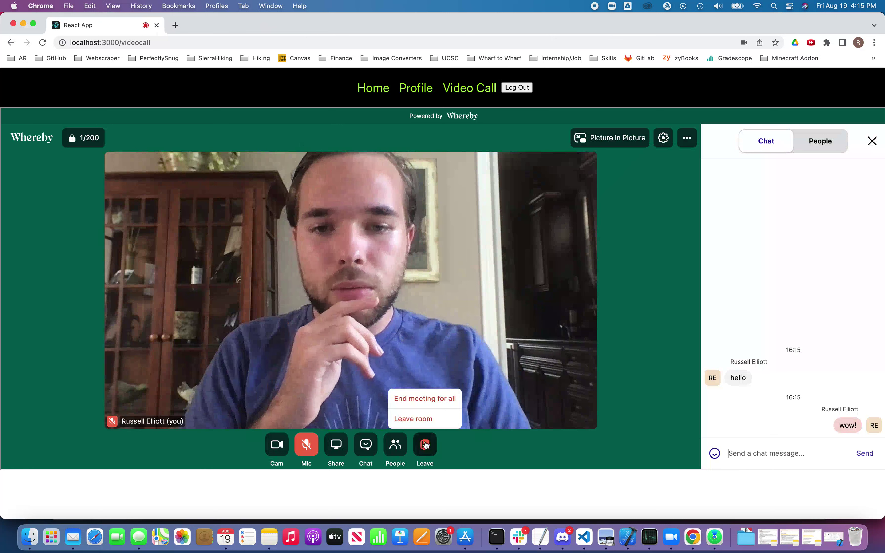
{"action": "left_click", "coordinate": [418, 419]}
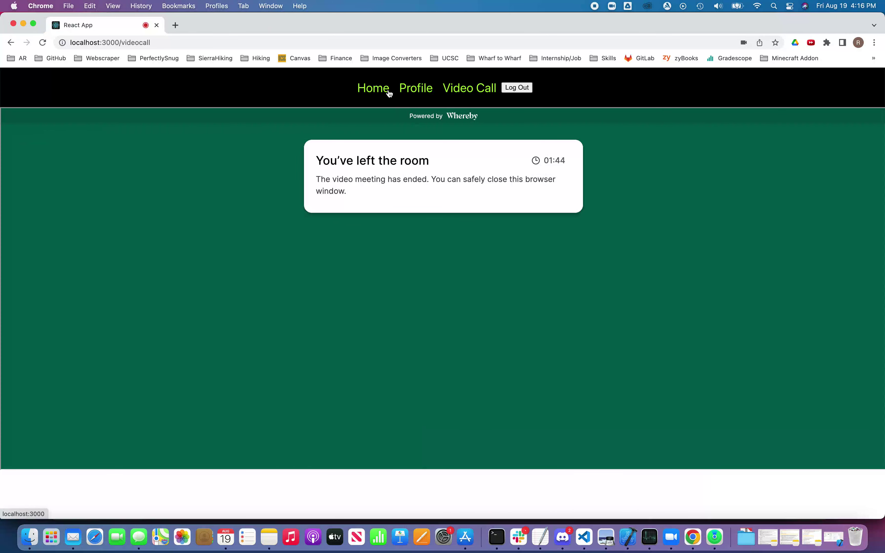
{"action": "left_click", "coordinate": [44, 43]}
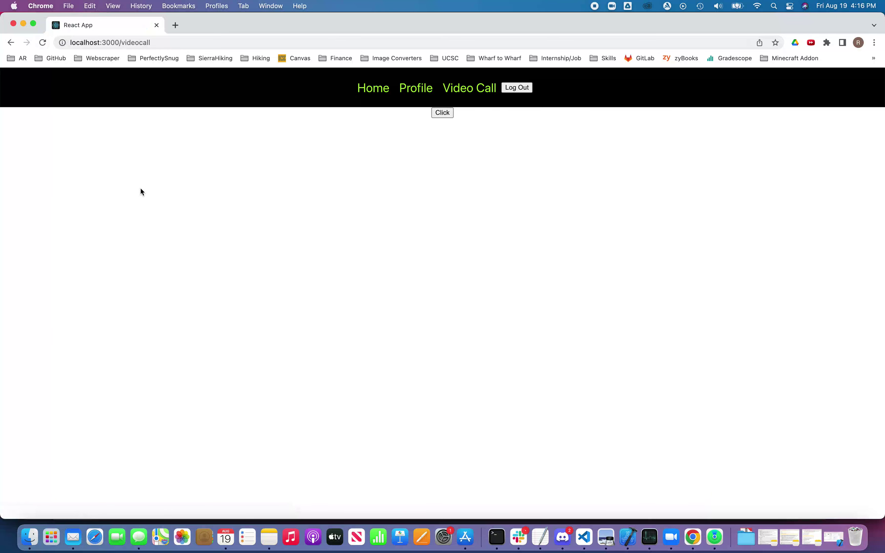
- Return to the Home calendar and log out of GroupMind
{"action": "left_click", "coordinate": [372, 92]}
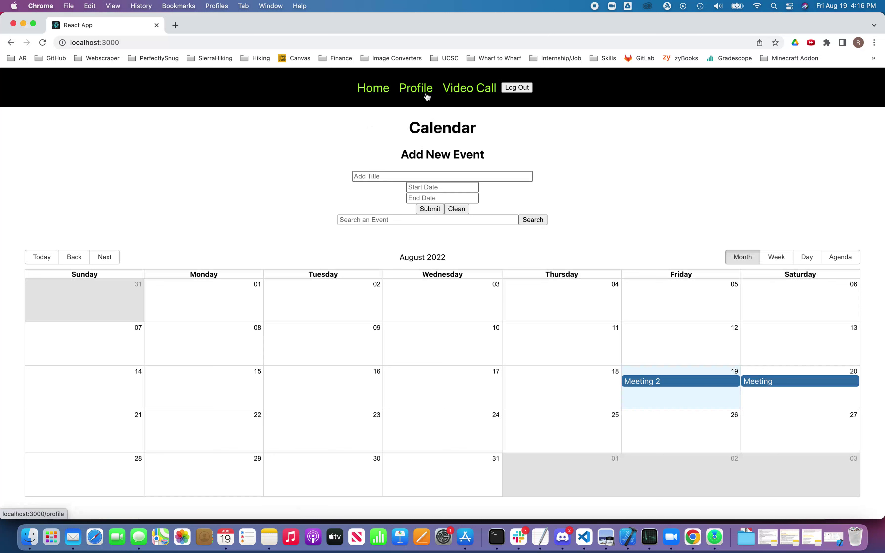
{"action": "left_click", "coordinate": [522, 89]}
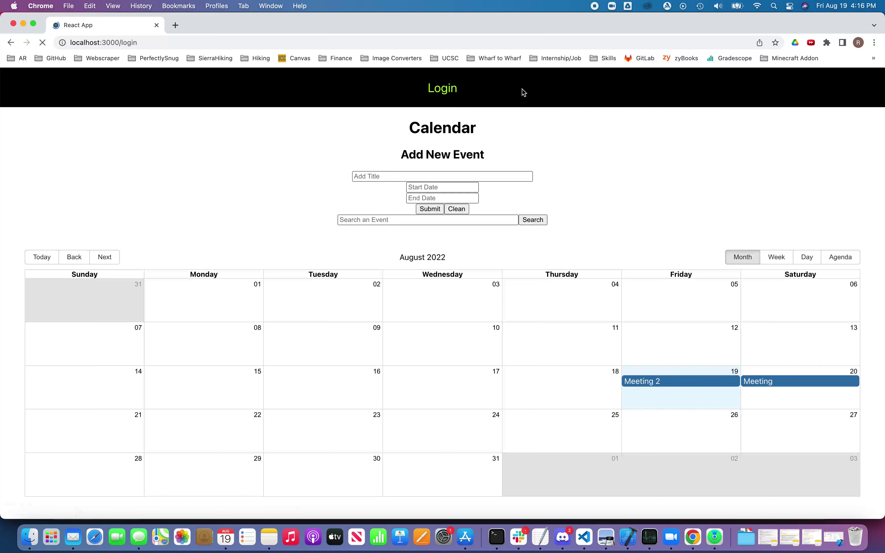